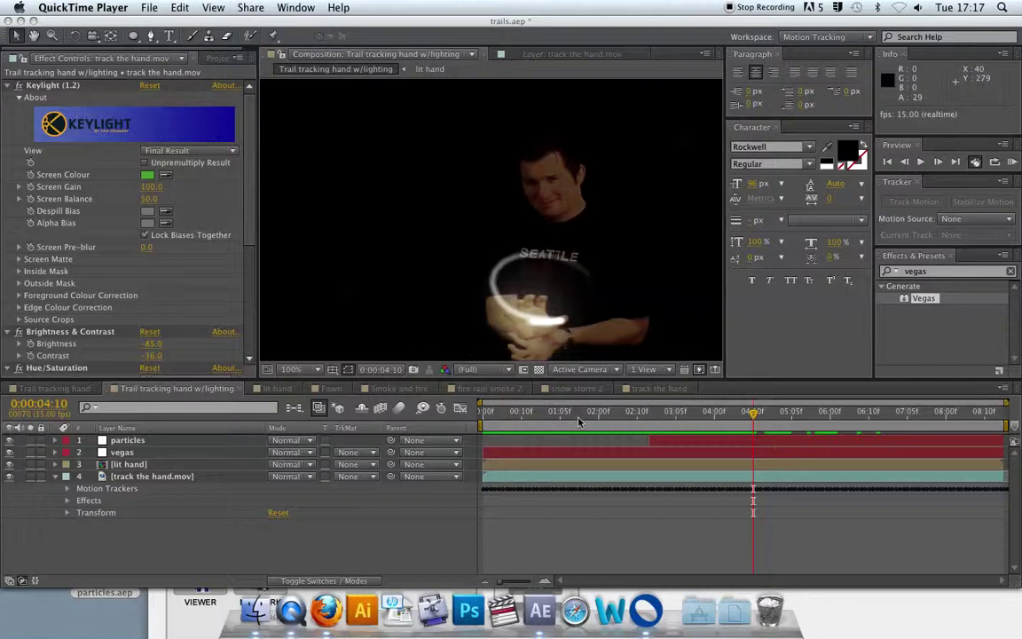
- Play the Trail tracking hand w/lighting composition from its first frame to review the finished light trail
{"action": "left_click", "coordinate": [494, 414]}
{"action": "left_click_drag", "start_coordinate": [494, 416], "coordinate": [482, 415]}
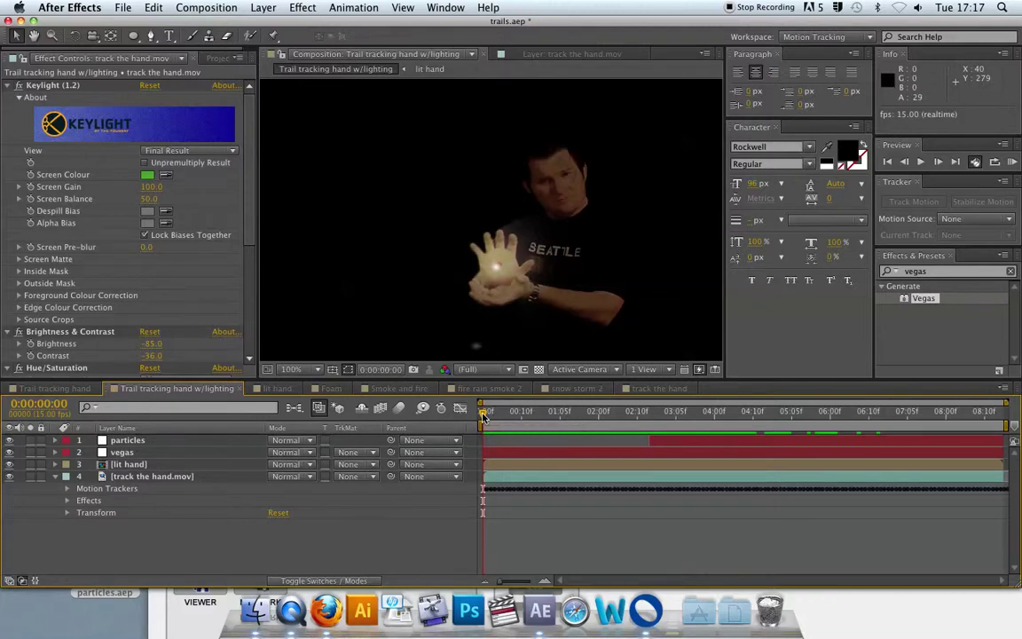
{"action": "key", "text": "space"}
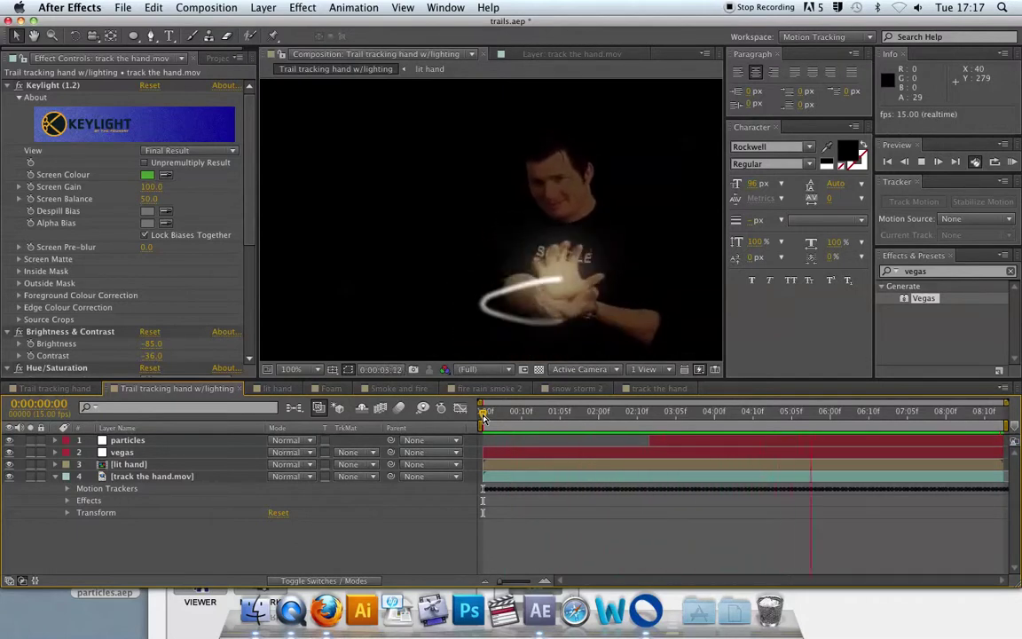
{"action": "key", "text": "space"}
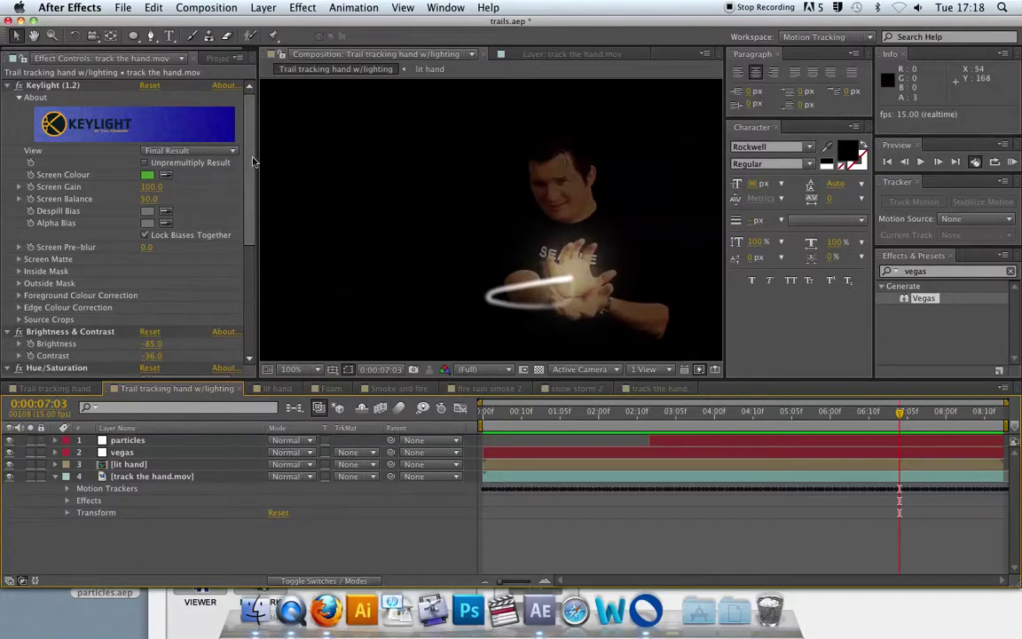
- Create a new composition named VEGAS simple using the HDV 1080 25 preset
{"action": "left_click", "coordinate": [7, 85]}
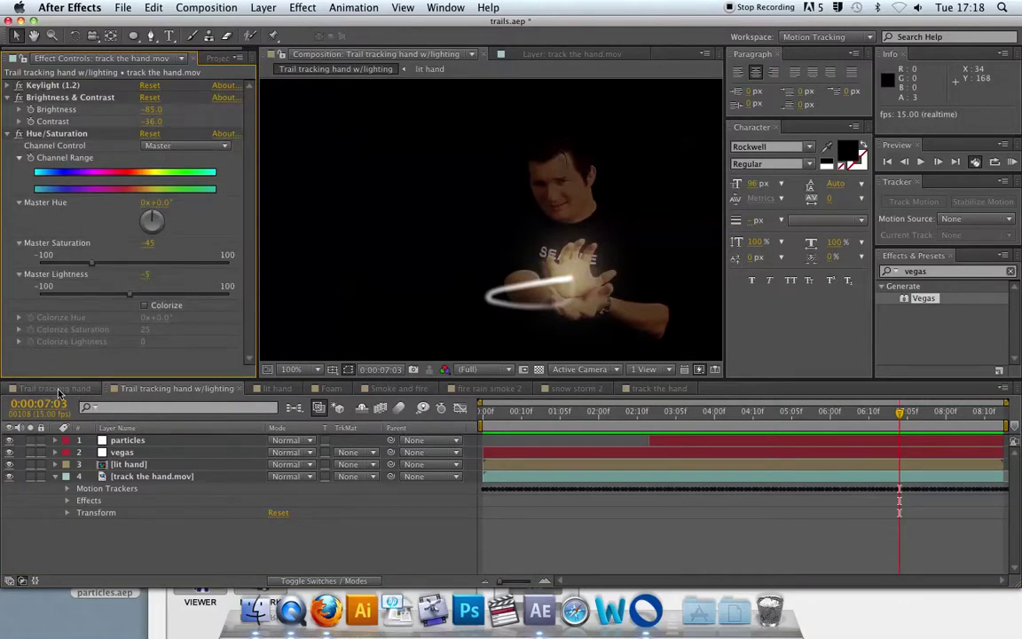
{"action": "left_click", "coordinate": [218, 57]}
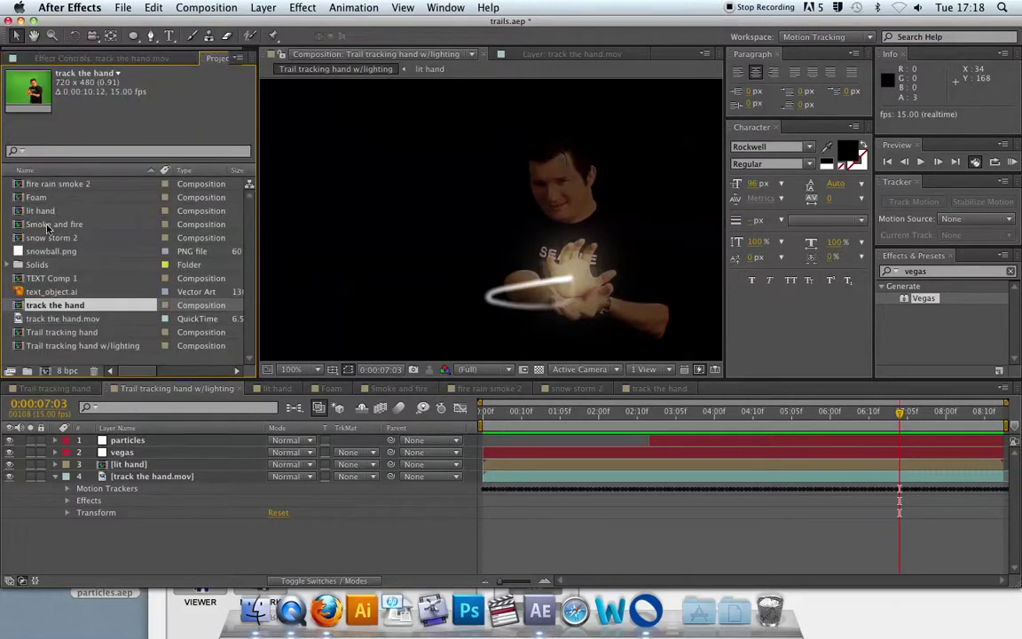
{"action": "left_click", "coordinate": [42, 359]}
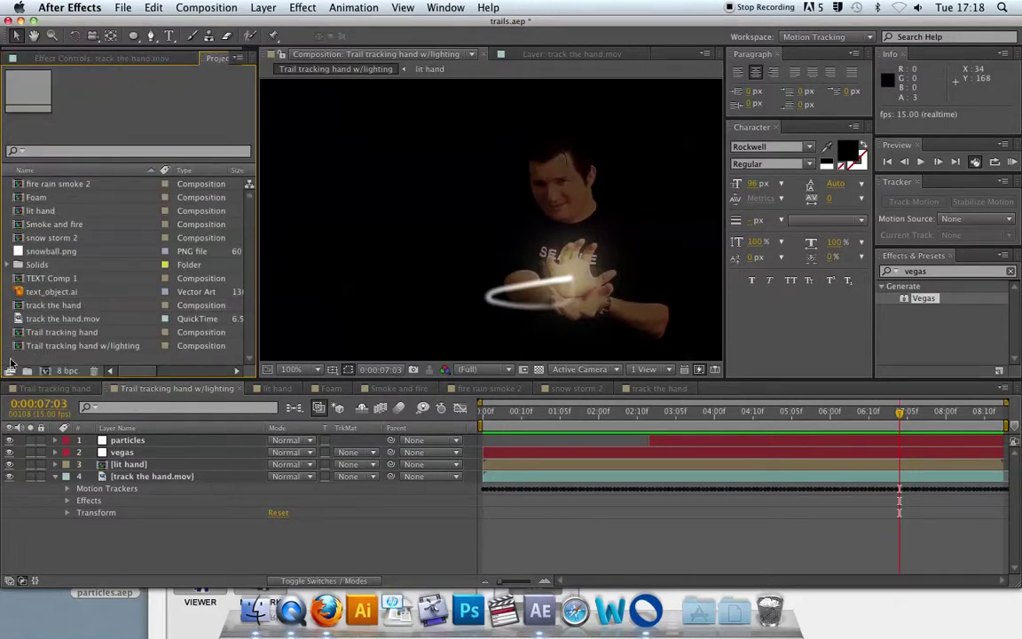
{"action": "left_click", "coordinate": [44, 370]}
{"action": "type", "text": "VEGA"}
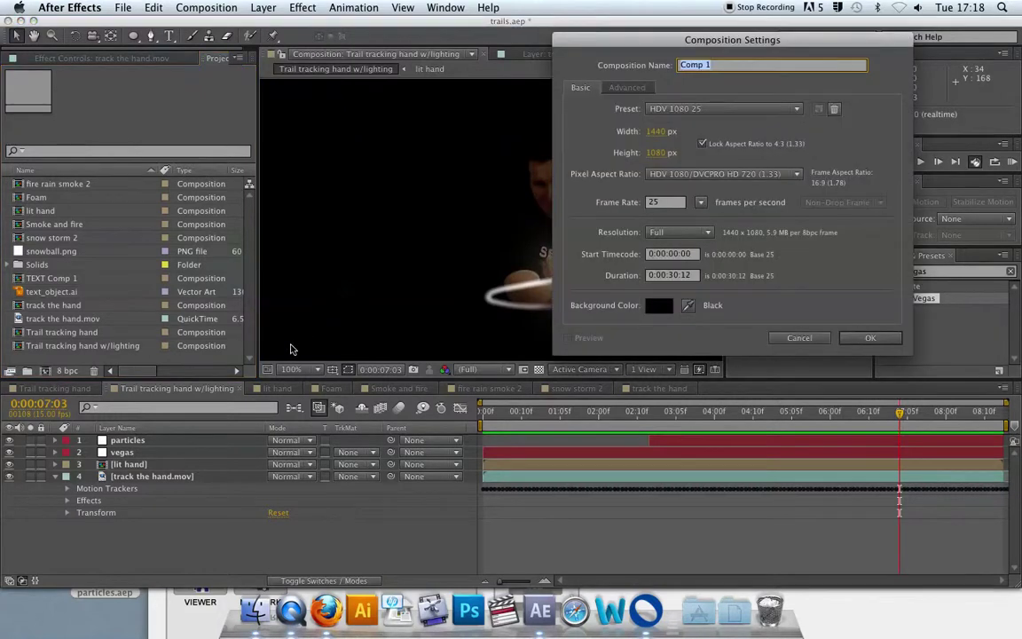
{"action": "type", "text": "S simple"}
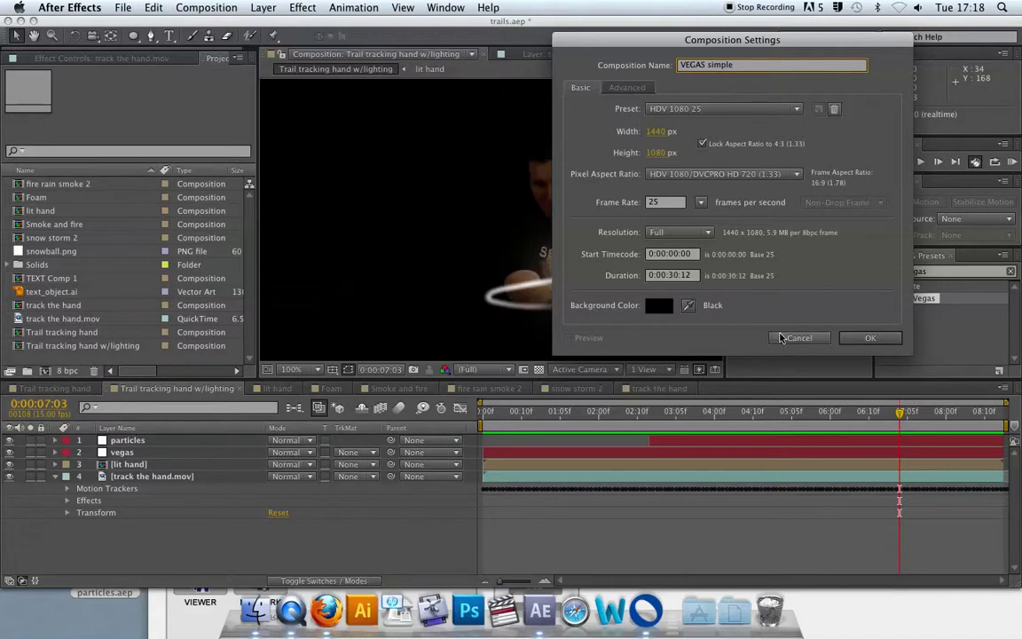
{"action": "left_click", "coordinate": [871, 338]}
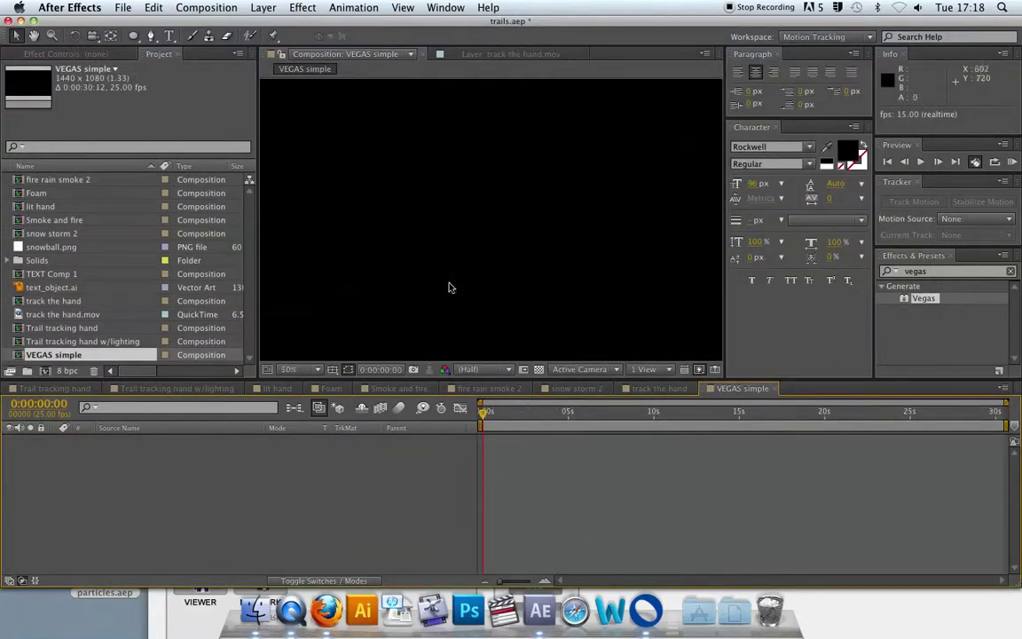
- Add a white comp-size solid named "vegas simple" to the VEGAS simple composition
{"action": "key", "text": "comma"}
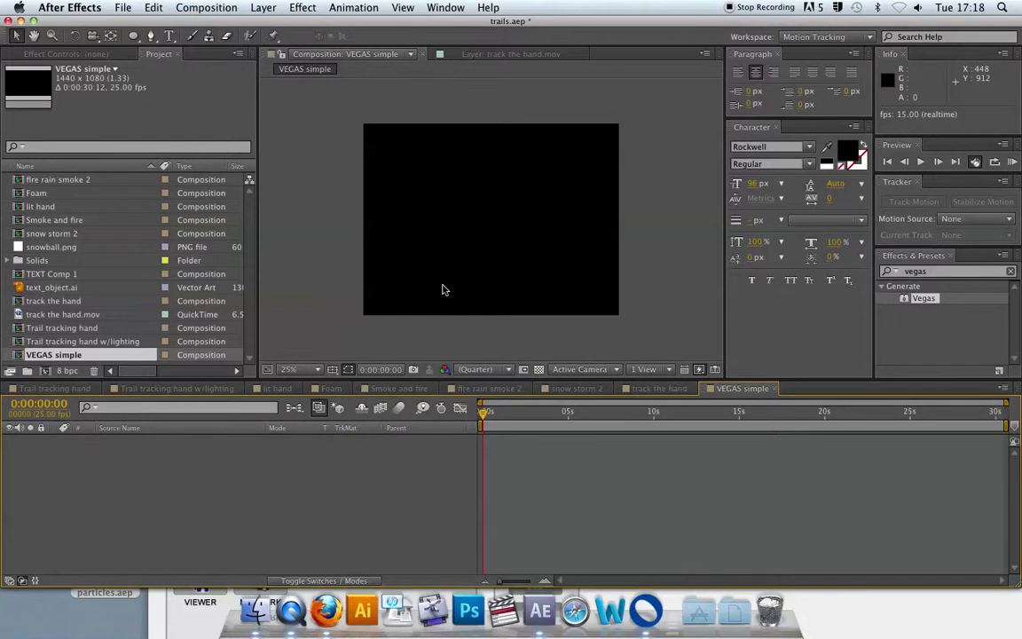
{"action": "right_click", "coordinate": [152, 447]}
{"action": "mouse_move", "coordinate": [251, 455]}
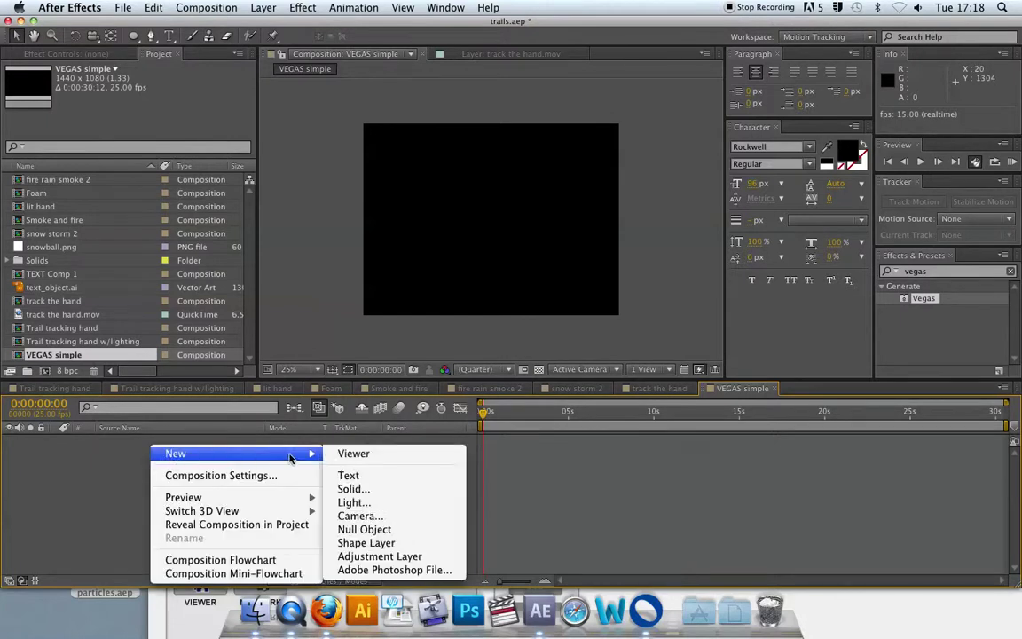
{"action": "left_click", "coordinate": [366, 490]}
{"action": "type", "text": "vegas simple"}
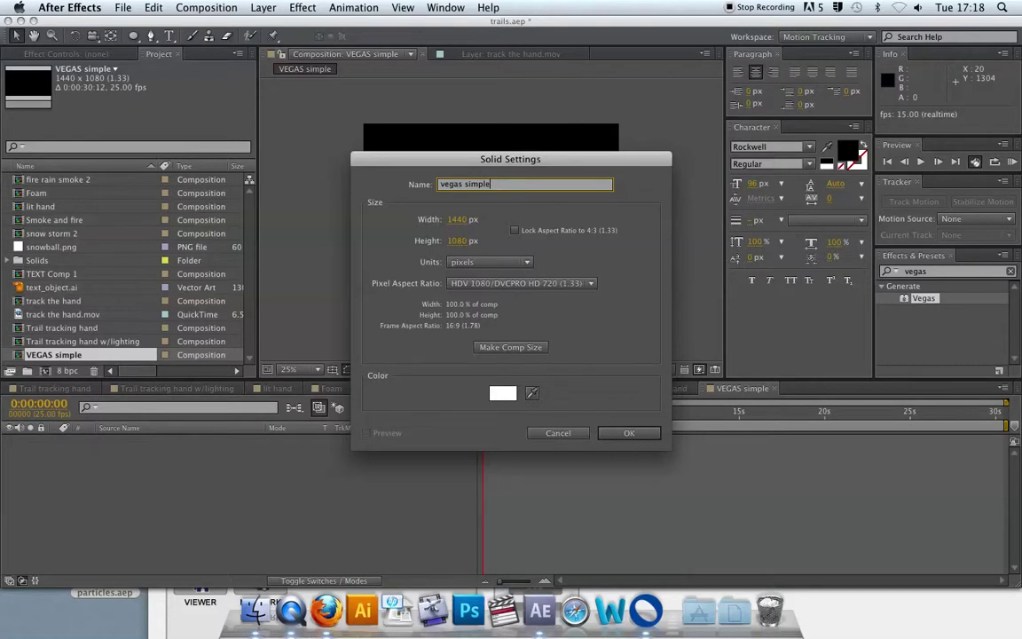
{"action": "key", "text": "Return"}
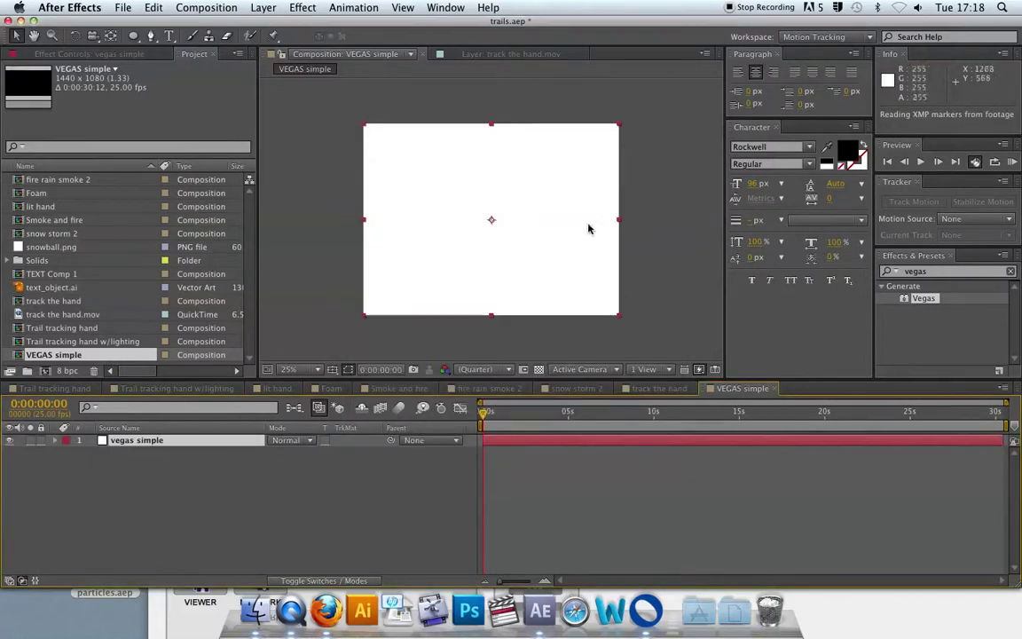
- Apply the Vegas effect to the vegas simple solid and draw a large elliptical mask centred in the frame
{"action": "mouse_move", "coordinate": [923, 298]}
{"action": "left_mouse_down"}
{"action": "mouse_move", "coordinate": [565, 211]}
{"action": "mouse_move", "coordinate": [504, 179]}
{"action": "left_mouse_up"}
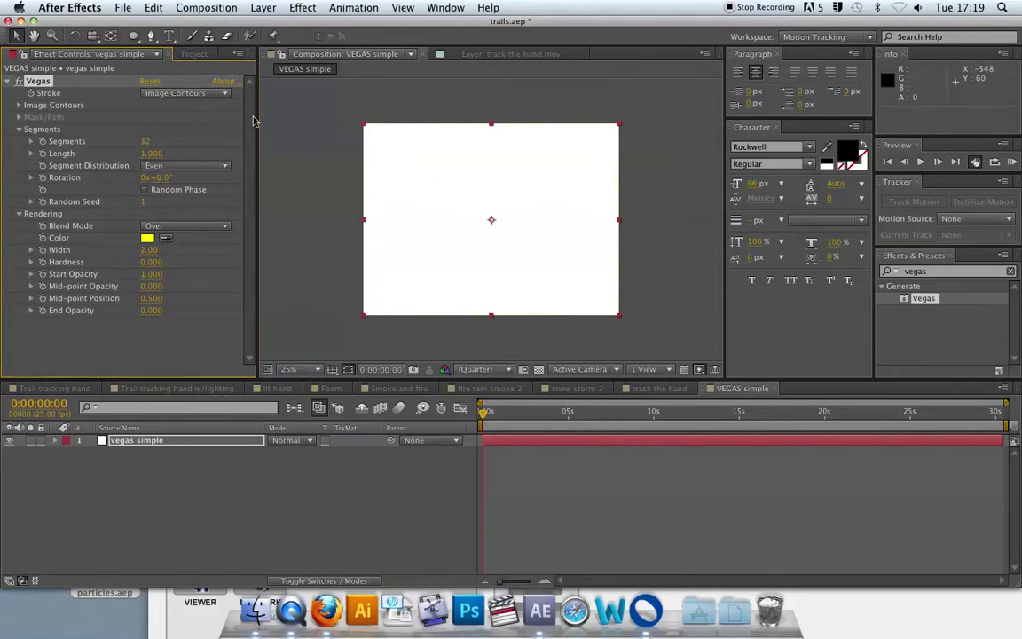
{"action": "left_click_drag", "start_coordinate": [132, 37], "coordinate": [169, 66]}
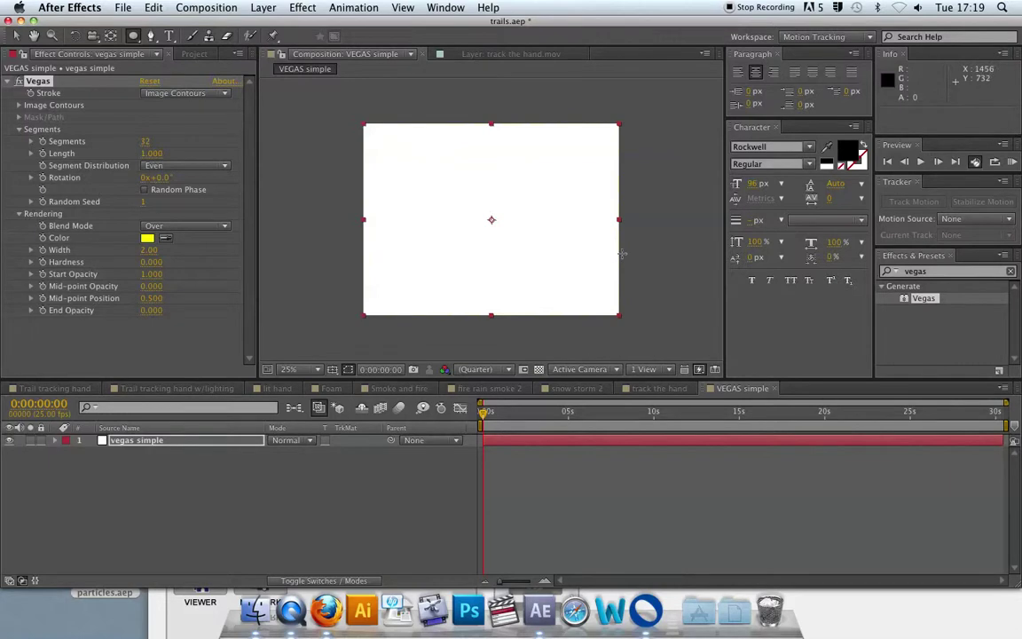
{"action": "mouse_move", "coordinate": [391, 152]}
{"action": "left_mouse_down"}
{"action": "mouse_move", "coordinate": [423, 202]}
{"action": "mouse_move", "coordinate": [518, 267]}
{"action": "mouse_move", "coordinate": [591, 288]}
{"action": "left_mouse_up"}
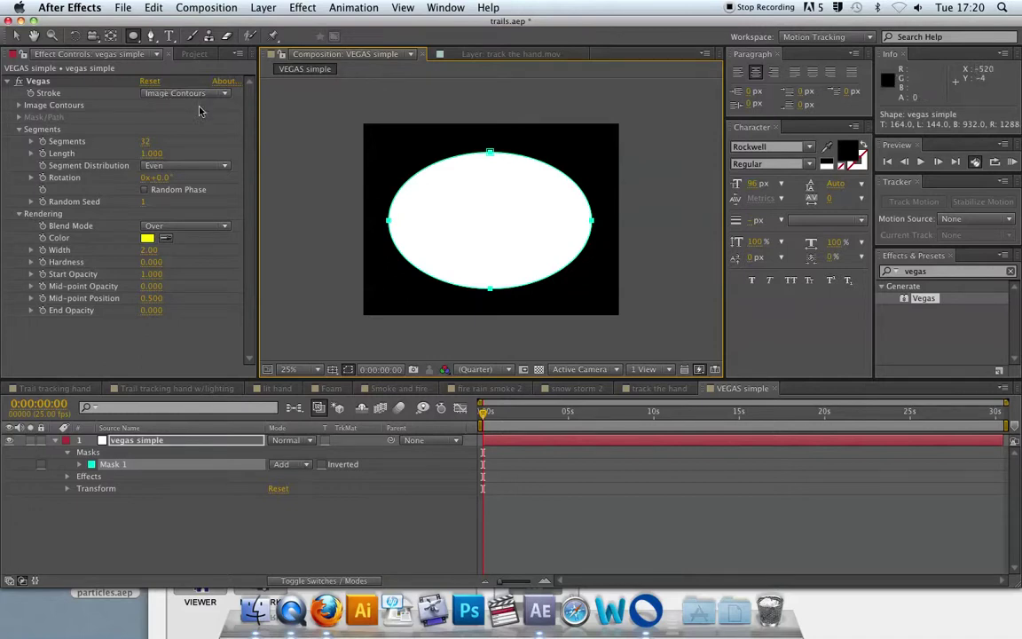
- Configure Vegas with the Transparent blend mode, a Mask/Path stroke following Mask 1, and 1 segment
{"action": "left_click", "coordinate": [204, 227]}
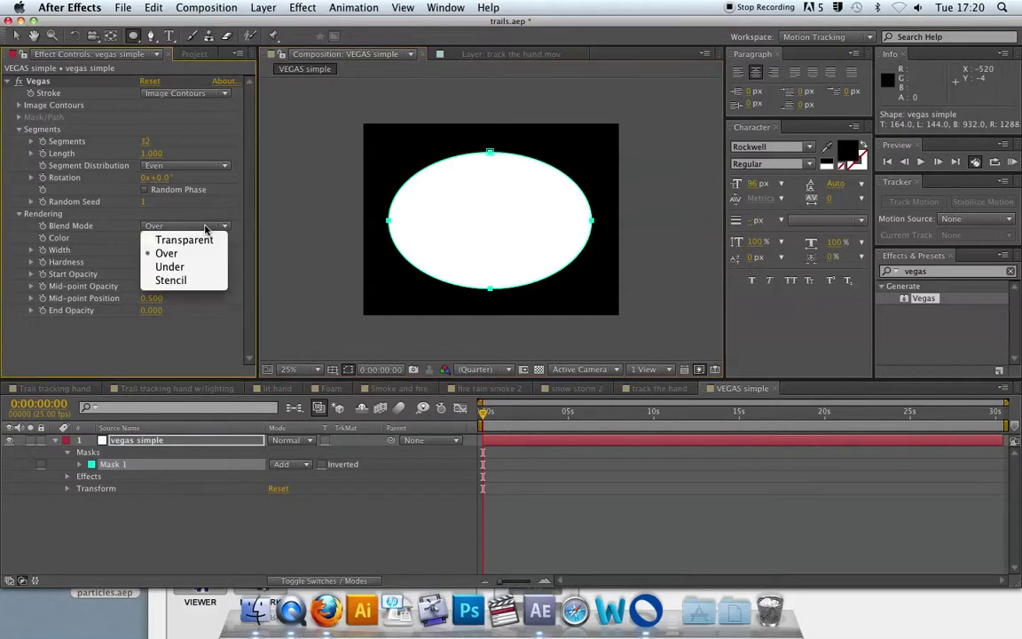
{"action": "left_click", "coordinate": [204, 239]}
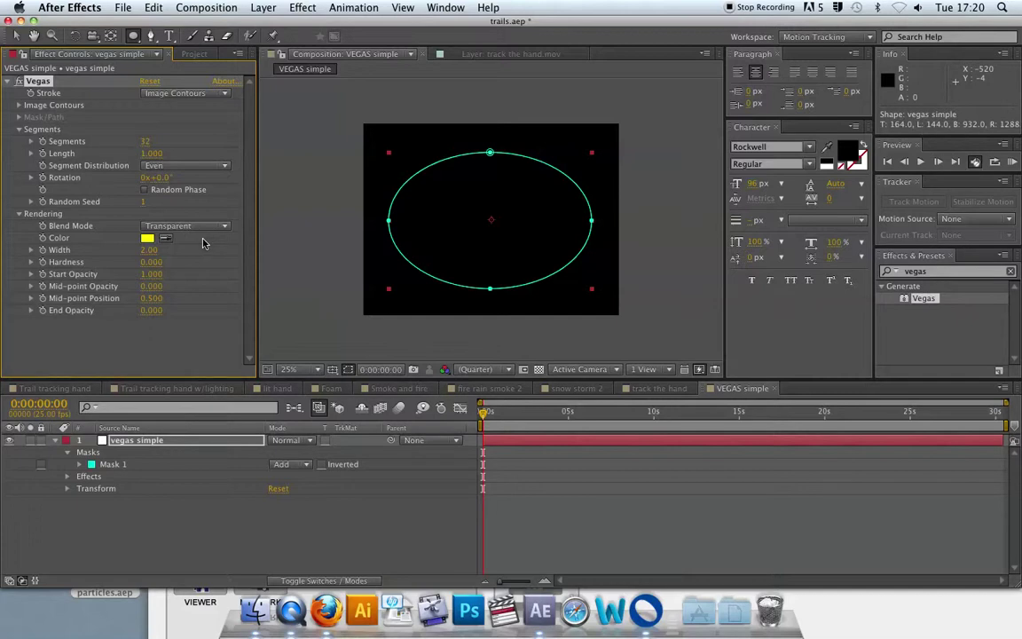
{"action": "left_click", "coordinate": [195, 94]}
{"action": "left_click", "coordinate": [196, 119]}
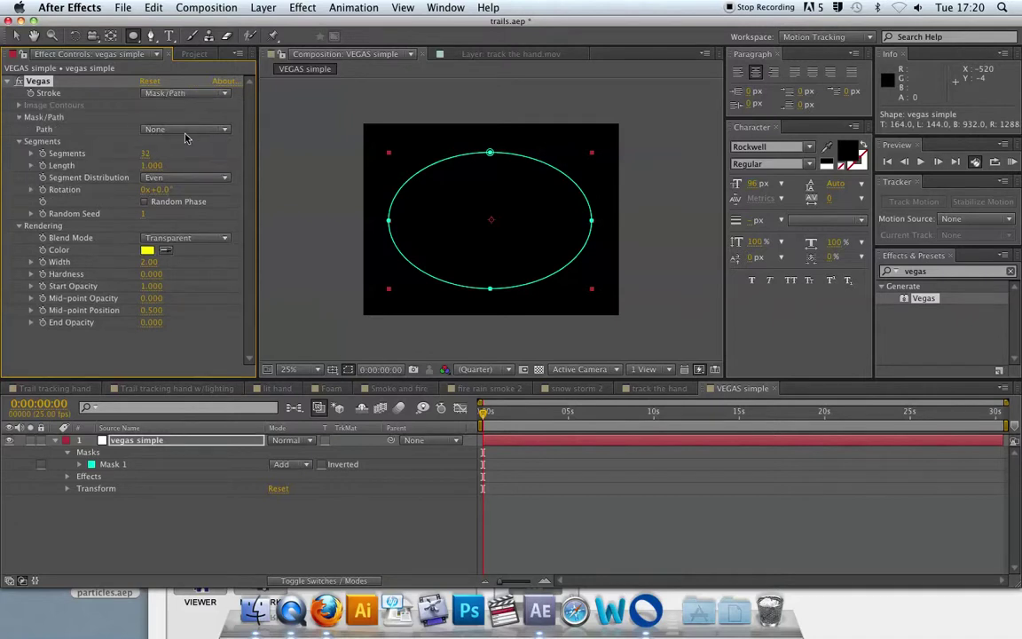
{"action": "left_click", "coordinate": [184, 131]}
{"action": "left_click", "coordinate": [177, 164]}
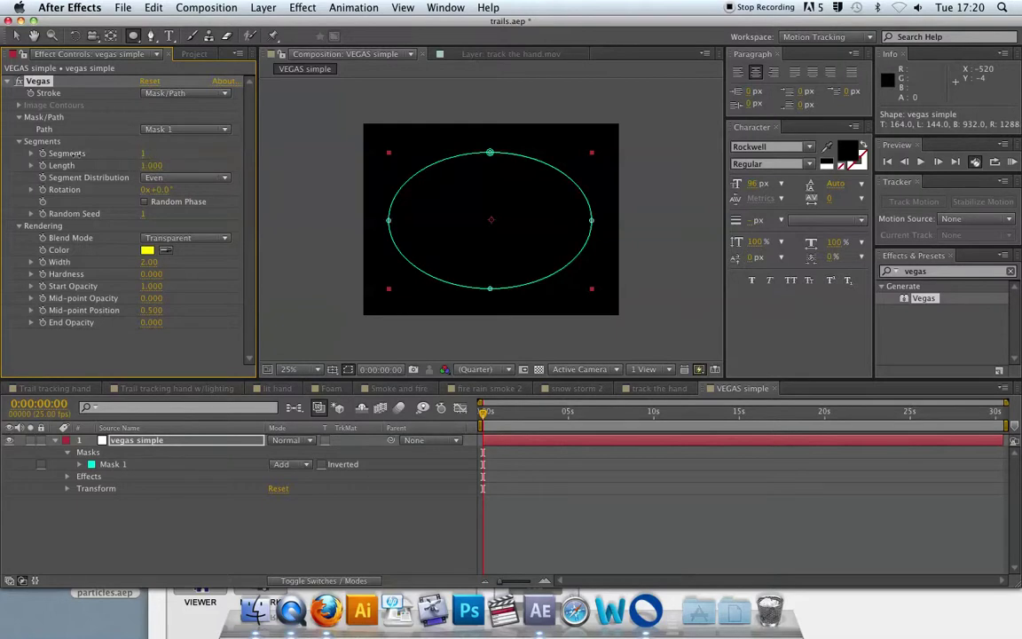
- Set the Vegas stroke width to 36.30 and its color to white
{"action": "left_click_drag", "start_coordinate": [149, 261], "coordinate": [320, 258]}
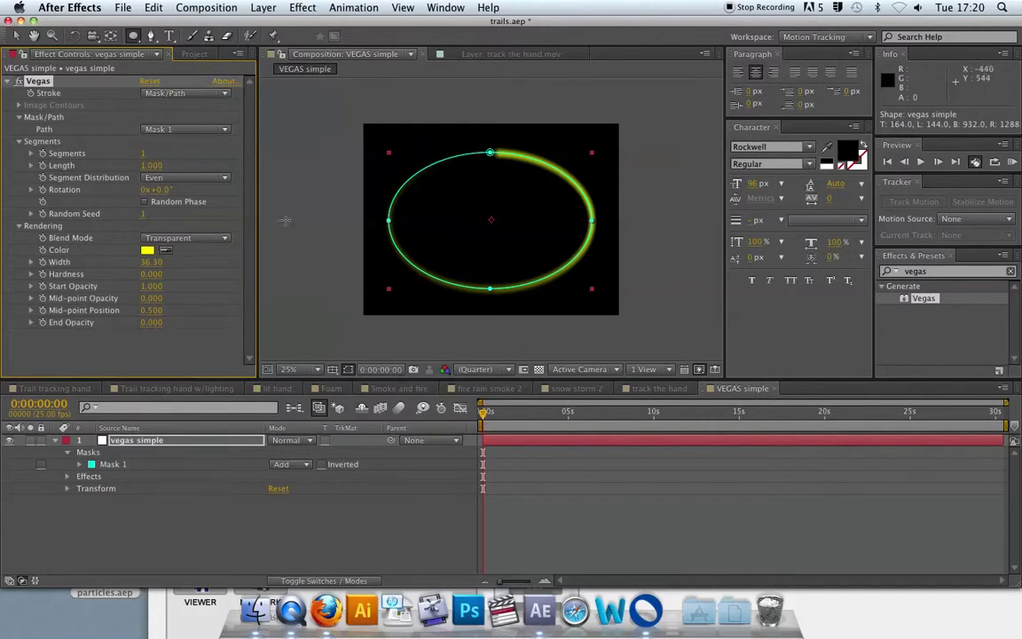
{"action": "left_click", "coordinate": [15, 35]}
{"action": "left_click", "coordinate": [314, 300]}
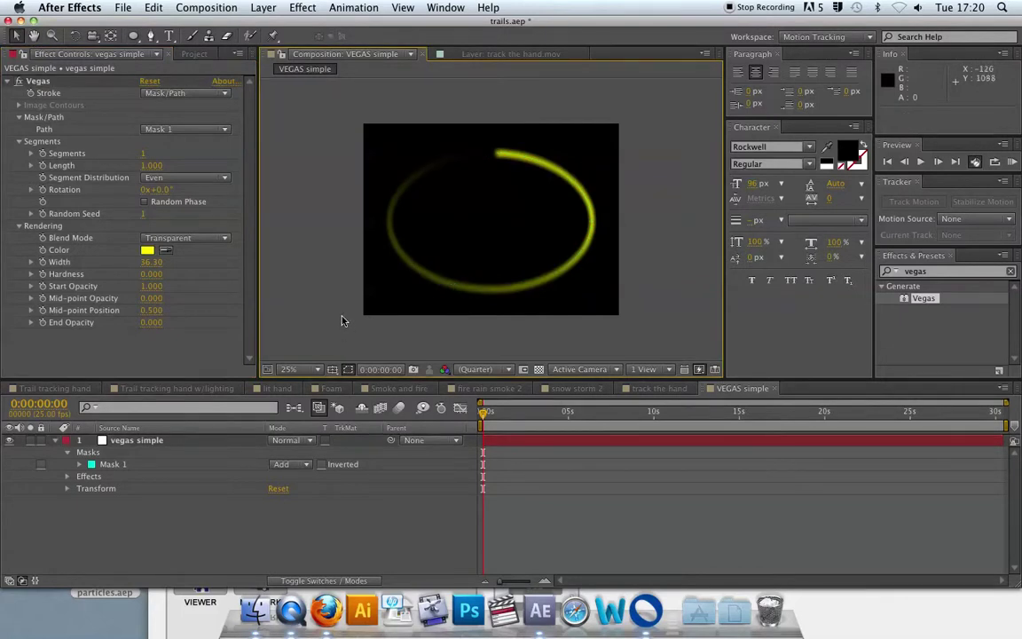
{"action": "left_click", "coordinate": [146, 249]}
{"action": "left_click", "coordinate": [47, 89]}
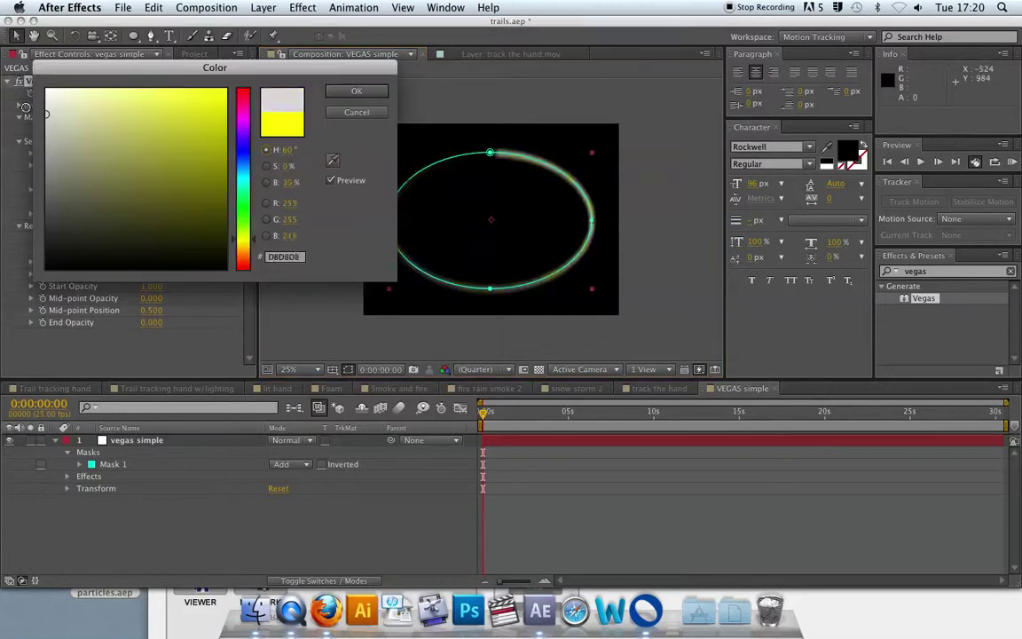
{"action": "left_click", "coordinate": [356, 91]}
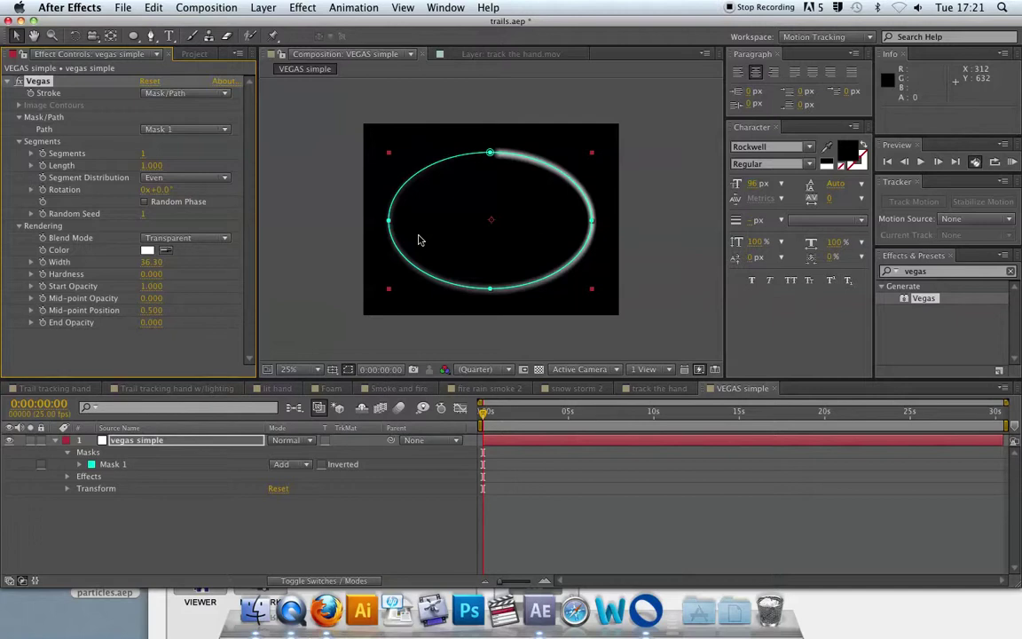
- Rotate the Vegas stroke back and forth around the ellipse, leaving the rotation at -236°
{"action": "left_click_drag", "start_coordinate": [162, 197], "coordinate": [71, 188]}
{"action": "left_click_drag", "start_coordinate": [162, 194], "coordinate": [273, 196]}
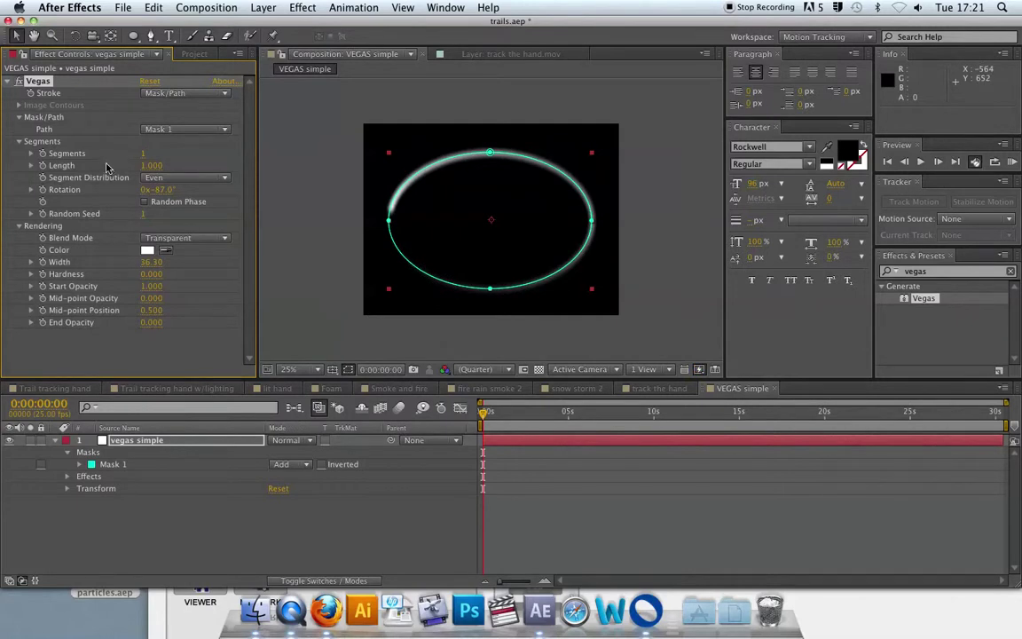
{"action": "left_click_drag", "start_coordinate": [147, 188], "coordinate": [63, 199]}
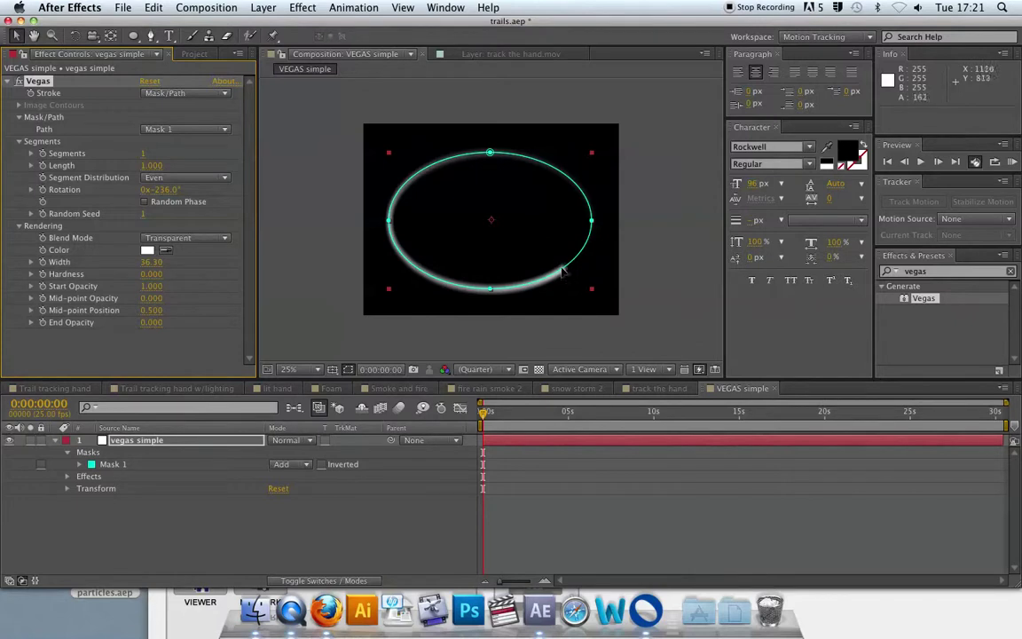
{"action": "left_click", "coordinate": [660, 242]}
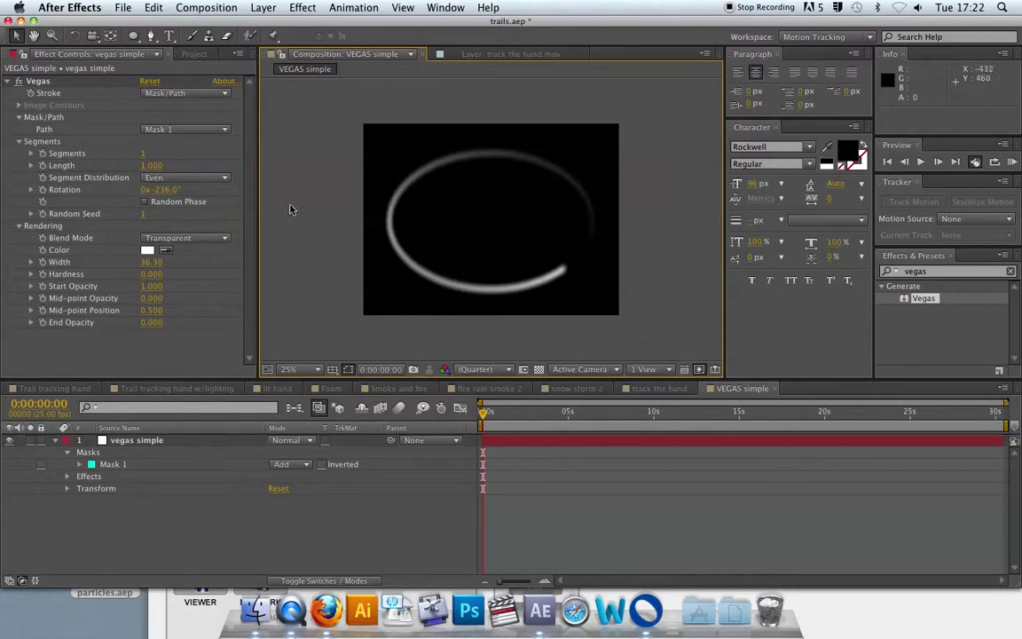
- Shorten the Vegas stroke length to 0.260 and set its rotation to -199°
{"action": "left_click_drag", "start_coordinate": [150, 165], "coordinate": [62, 169]}
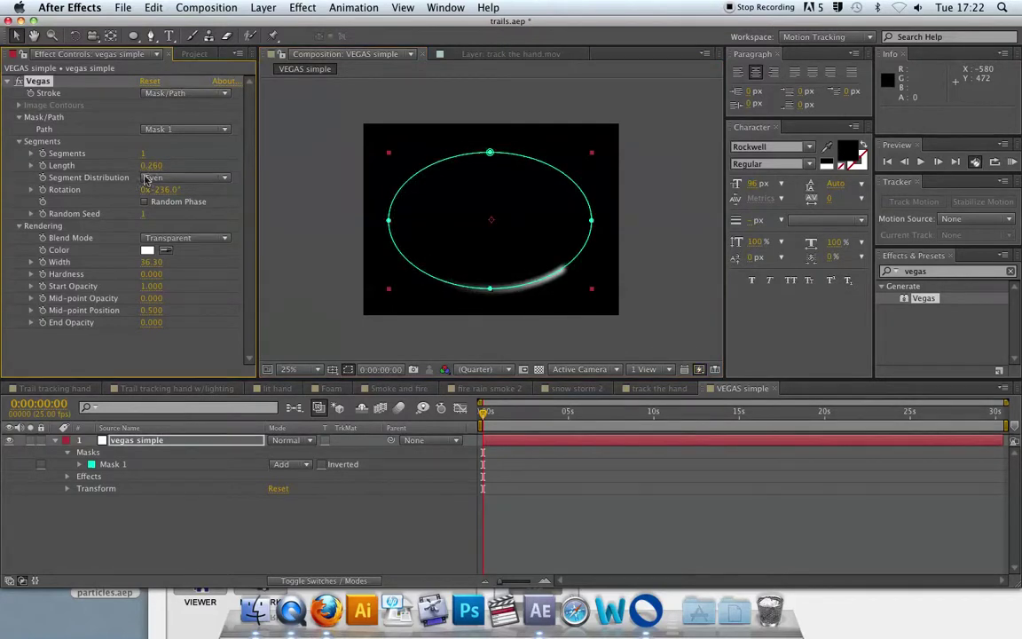
{"action": "left_click", "coordinate": [618, 242]}
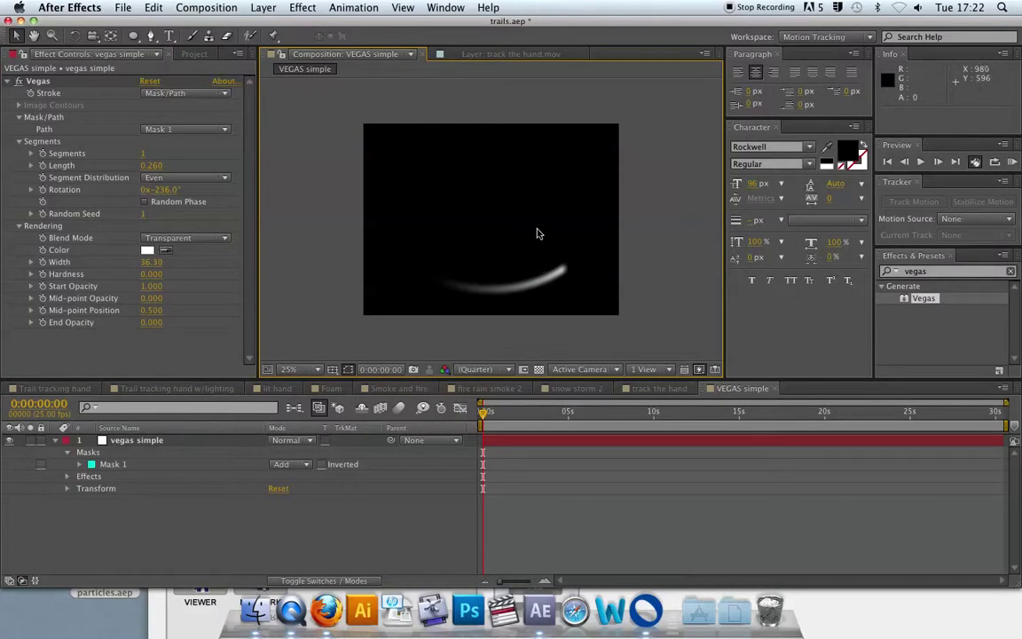
{"action": "left_click", "coordinate": [158, 190]}
{"action": "left_click_drag", "start_coordinate": [158, 190], "coordinate": [188, 181]}
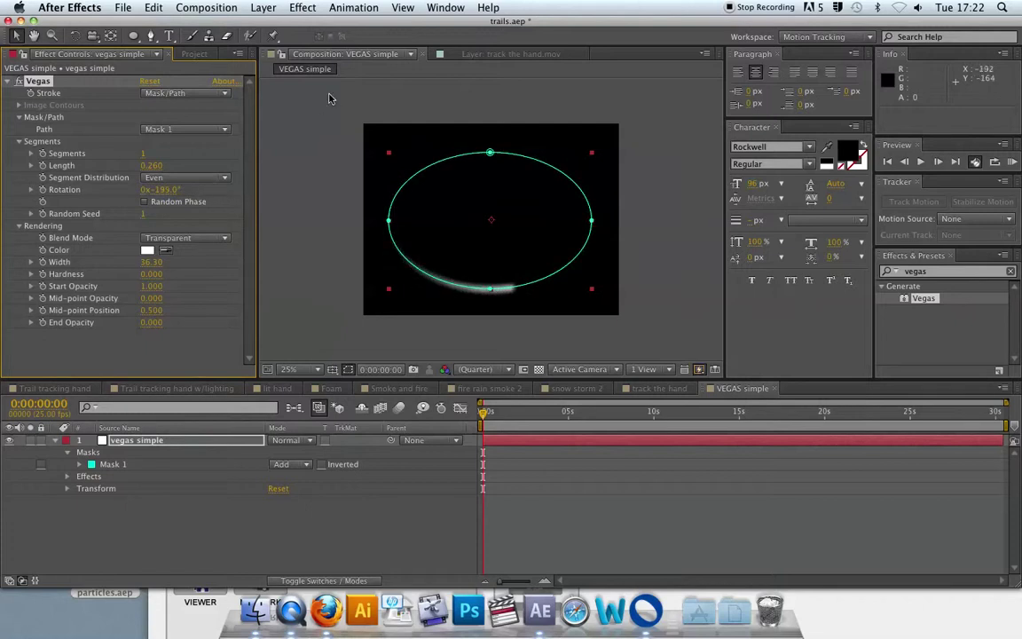
- Try enlarging the ellipse by scaling up the whole vegas simple layer, and undo the scale change
{"action": "left_click", "coordinate": [151, 445]}
{"action": "key", "text": "s"}
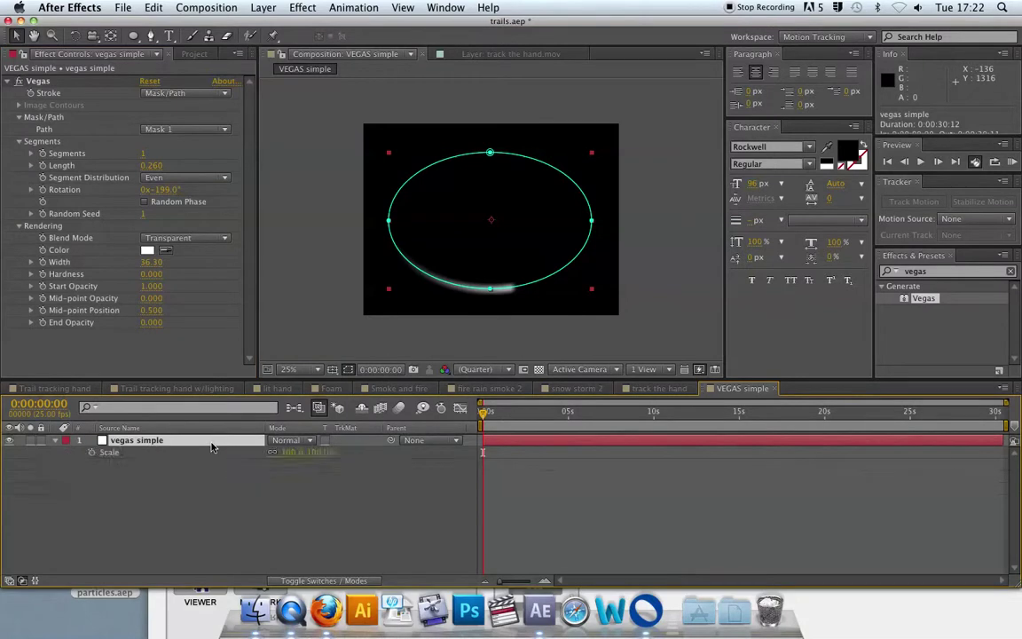
{"action": "left_click_drag", "start_coordinate": [289, 453], "coordinate": [331, 473]}
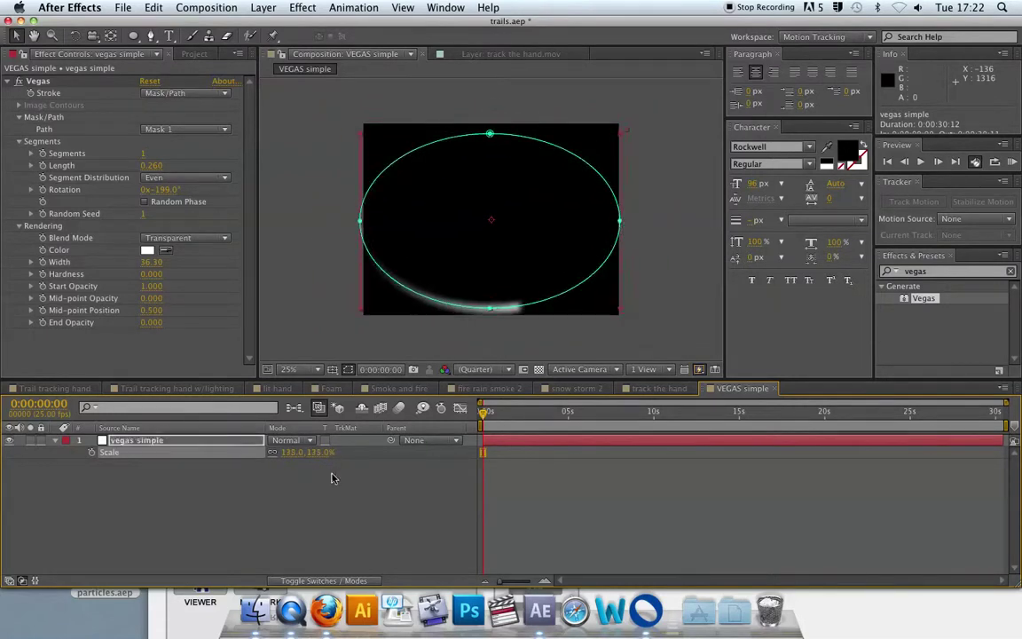
{"action": "key", "text": "super+z"}
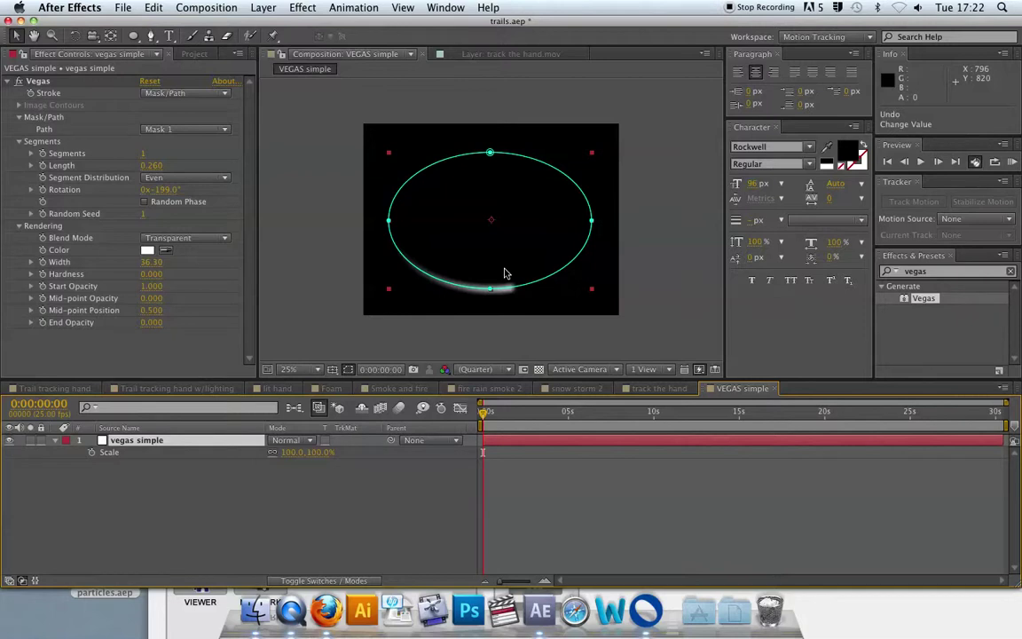
- Enlarge the elliptical mask well beyond the composition frame and reposition it so its lower arc crosses the frame
{"action": "double_click", "coordinate": [491, 153]}
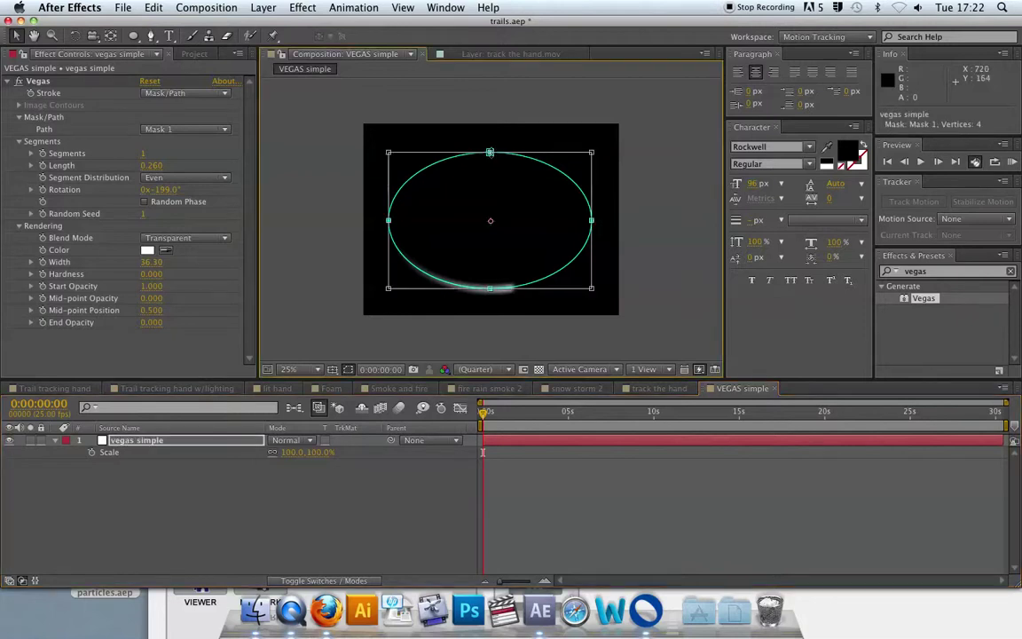
{"action": "left_click_drag", "start_coordinate": [388, 153], "coordinate": [322, 108]}
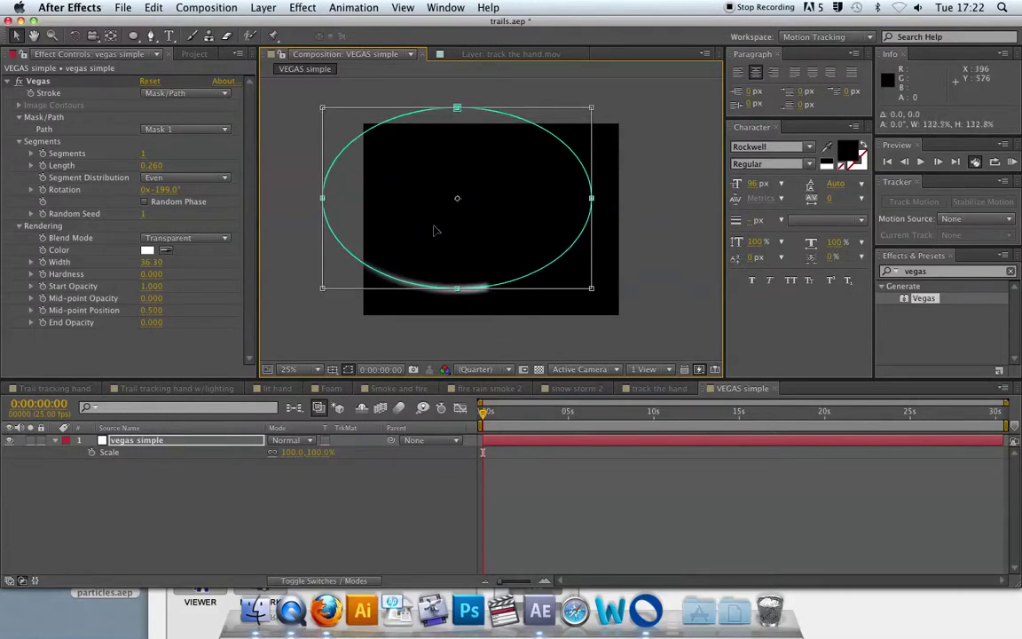
{"action": "left_click_drag", "start_coordinate": [320, 105], "coordinate": [206, 46]}
{"action": "left_click_drag", "start_coordinate": [330, 223], "coordinate": [372, 197]}
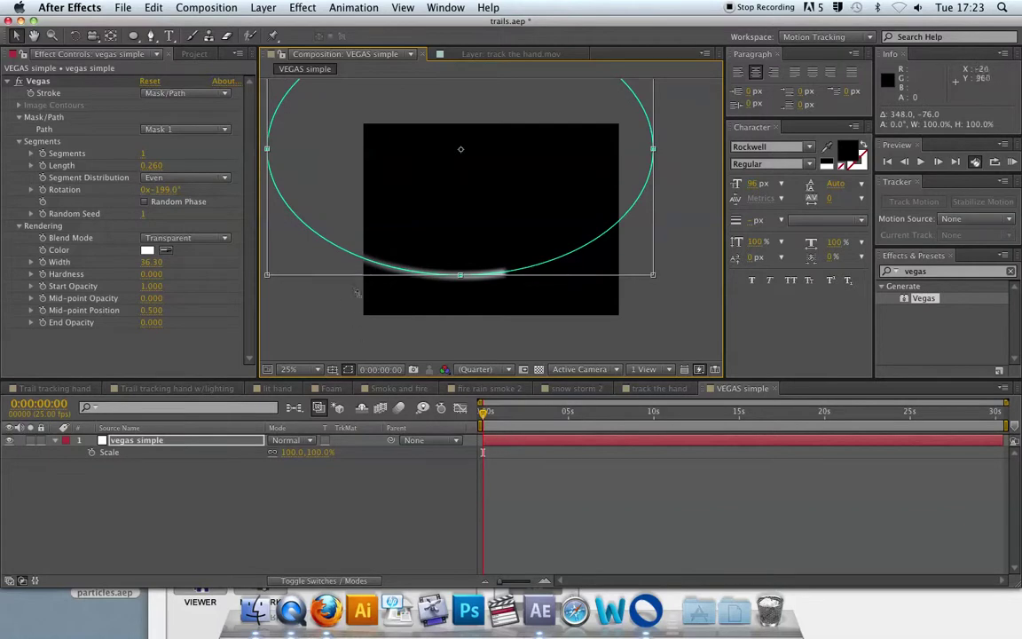
- Keyframe the Vegas rotation from -140° at the first frame to -356° at 0:00:04:07
{"action": "left_click_drag", "start_coordinate": [158, 190], "coordinate": [177, 201]}
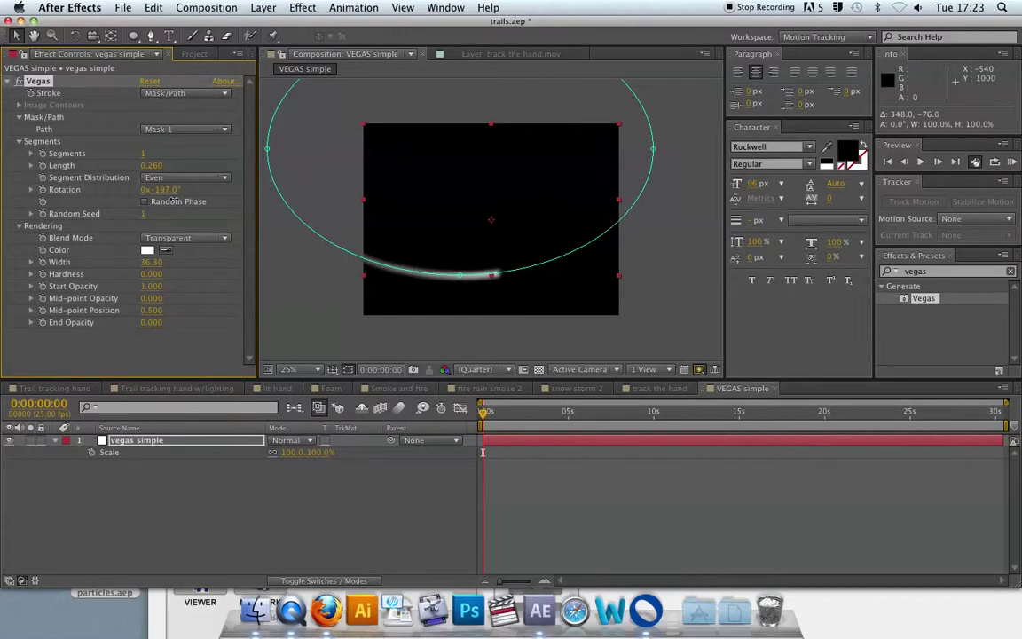
{"action": "left_click_drag", "start_coordinate": [176, 200], "coordinate": [158, 201]}
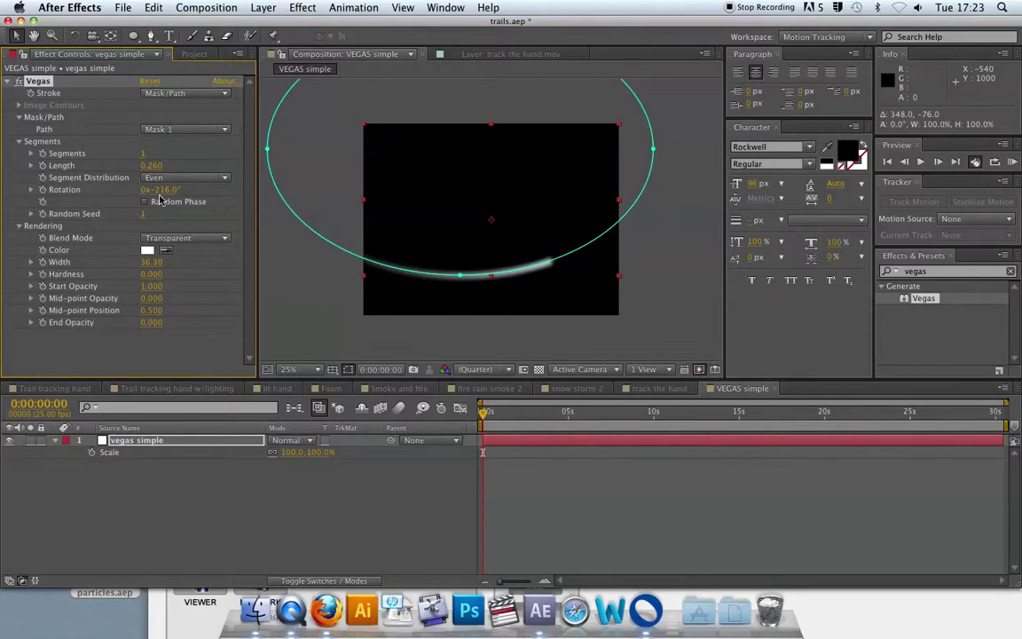
{"action": "left_click_drag", "start_coordinate": [157, 190], "coordinate": [219, 194]}
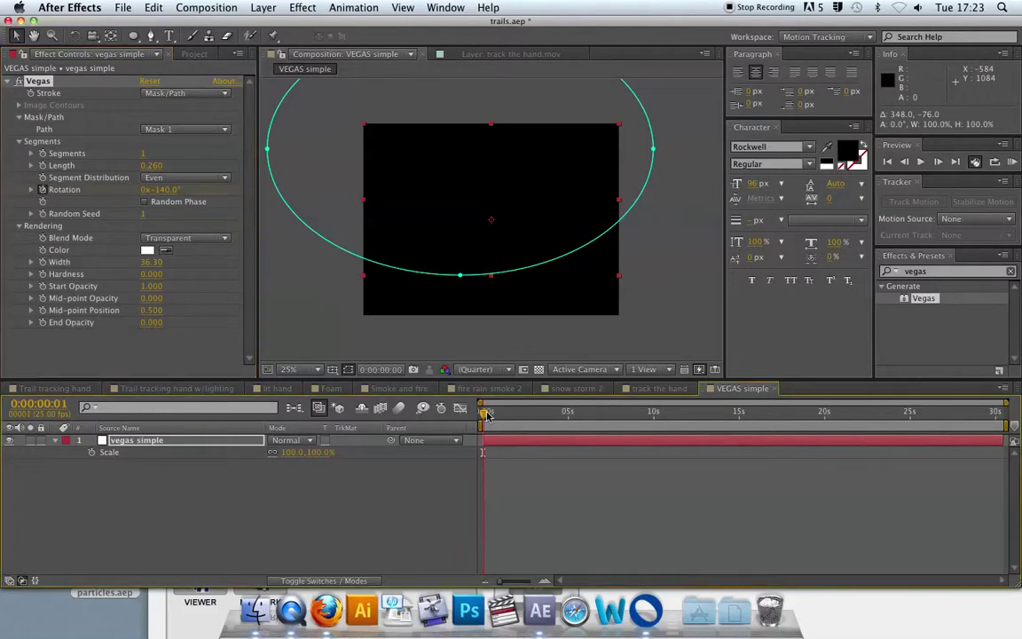
{"action": "left_click_drag", "start_coordinate": [487, 418], "coordinate": [559, 419]}
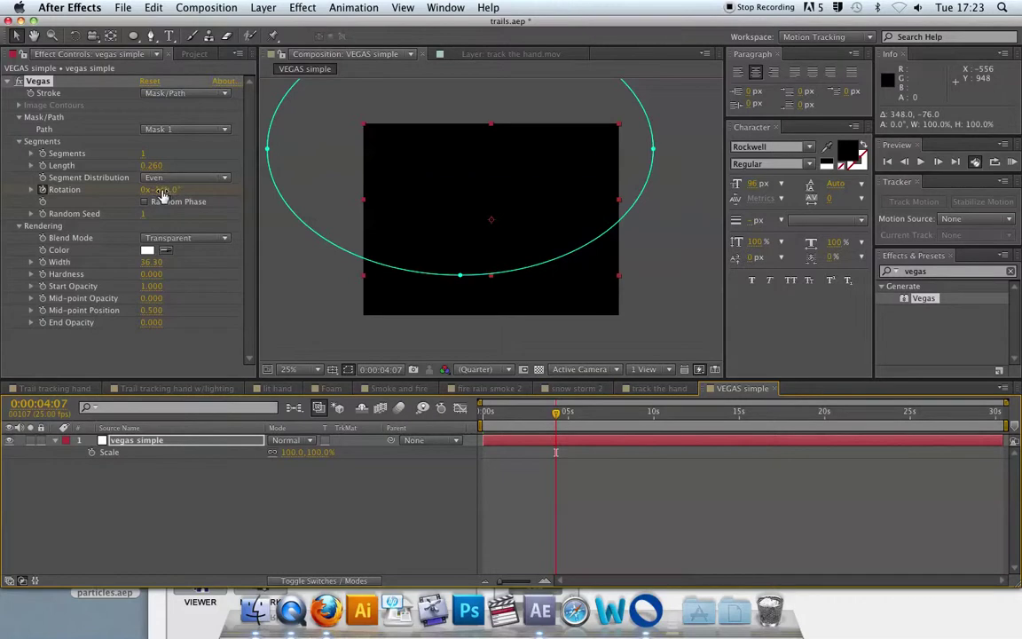
{"action": "left_click_drag", "start_coordinate": [161, 195], "coordinate": [15, 195]}
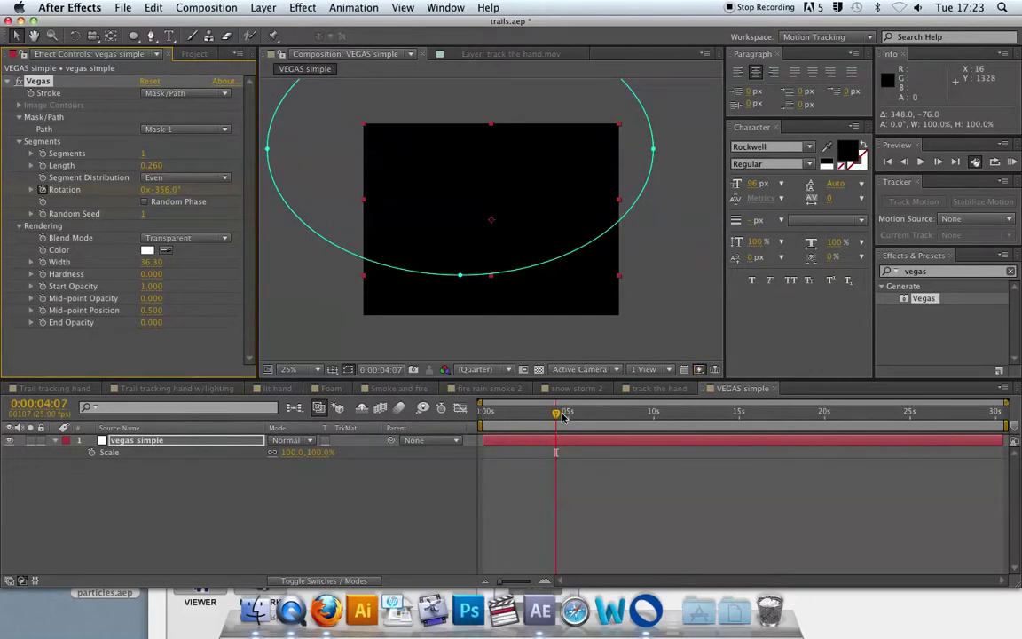
- Expand the vegas simple layer down to the Vegas effect's Segments properties to show the Rotation keyframes in the timeline
{"action": "left_click", "coordinate": [124, 445]}
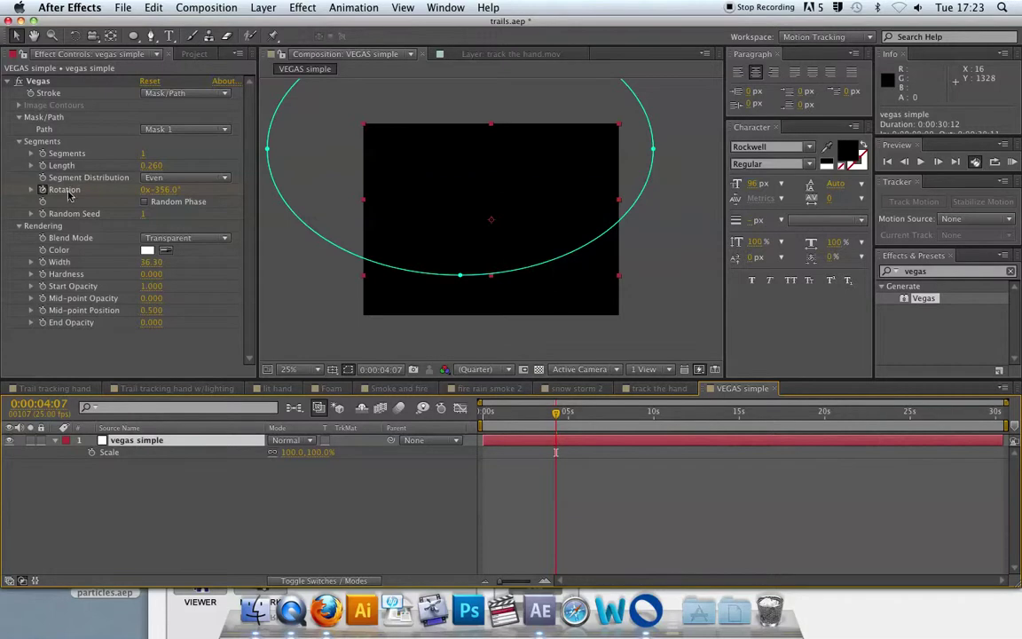
{"action": "left_click", "coordinate": [56, 441]}
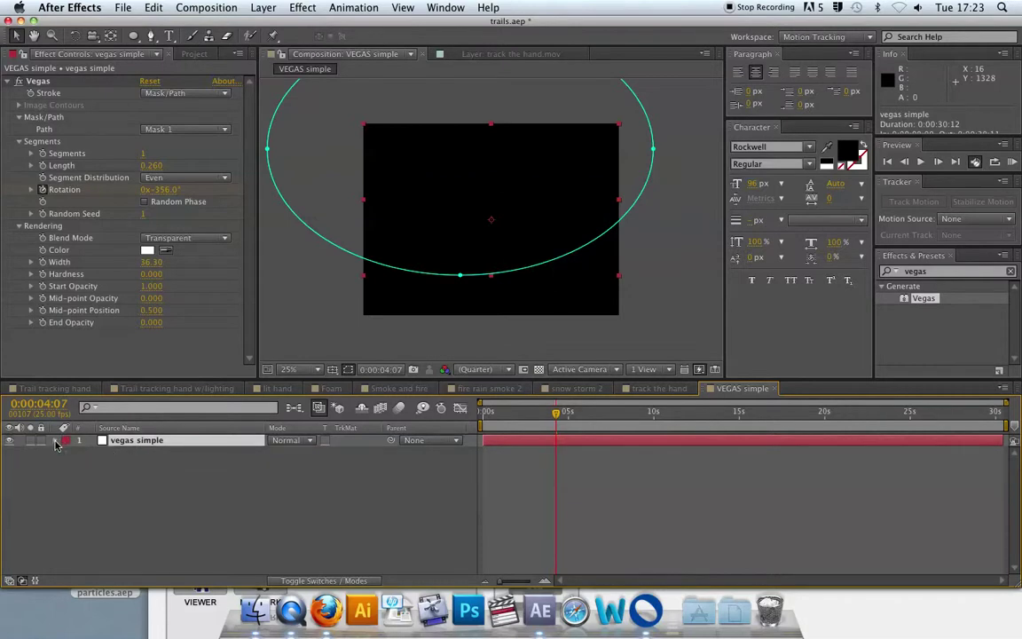
{"action": "left_click", "coordinate": [56, 441]}
{"action": "left_click", "coordinate": [69, 477]}
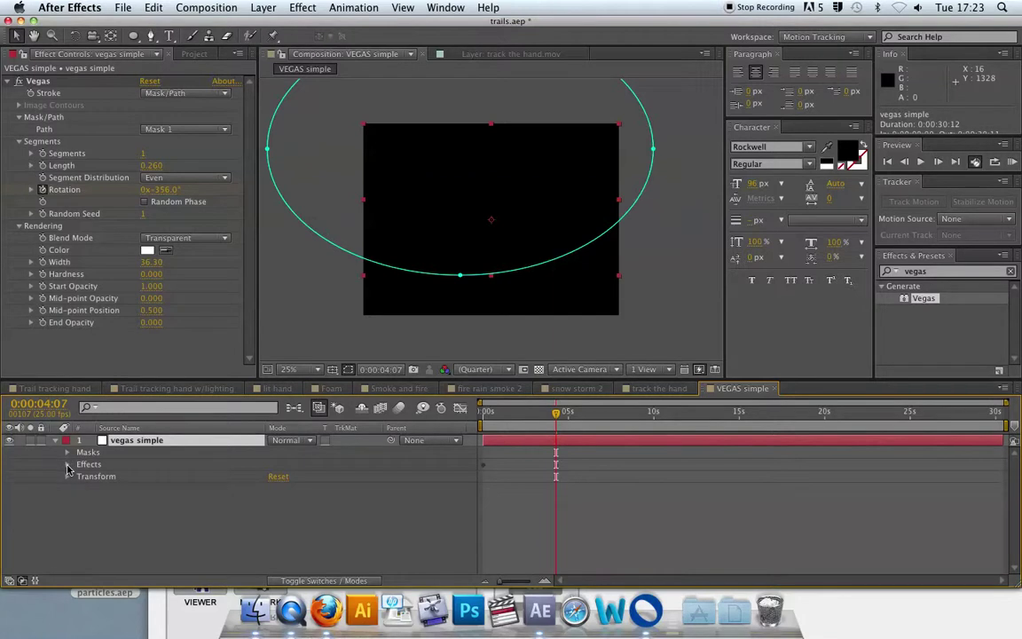
{"action": "left_click", "coordinate": [68, 464]}
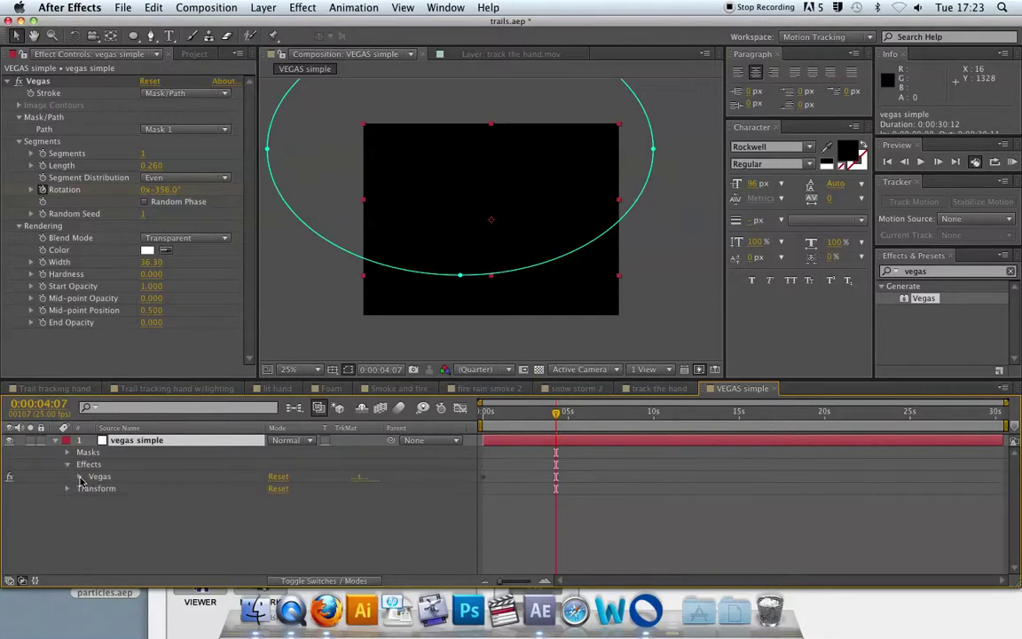
{"action": "left_click", "coordinate": [80, 477]}
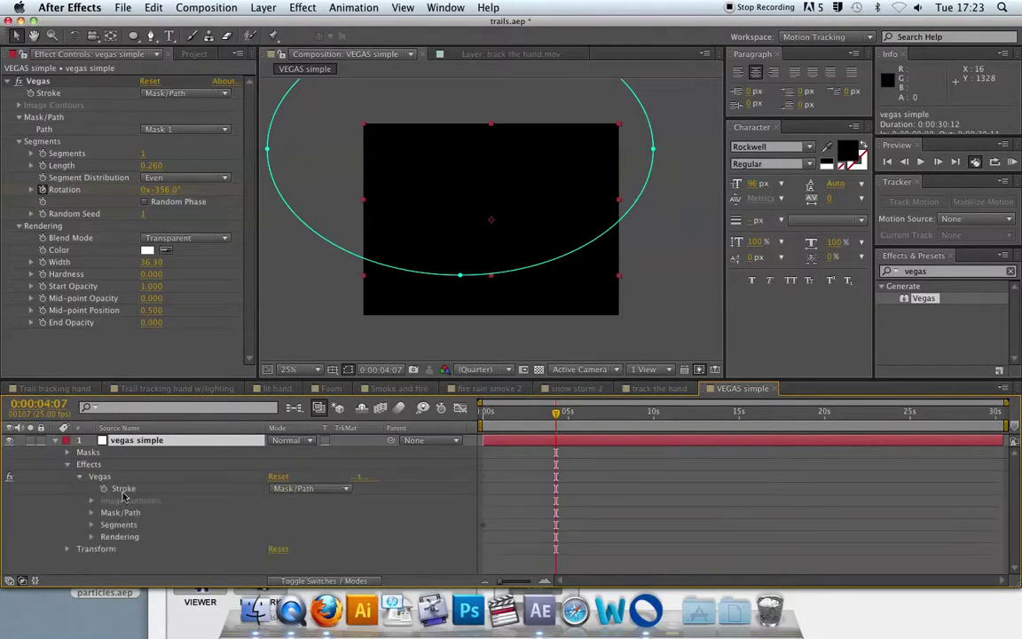
{"action": "left_click", "coordinate": [91, 525]}
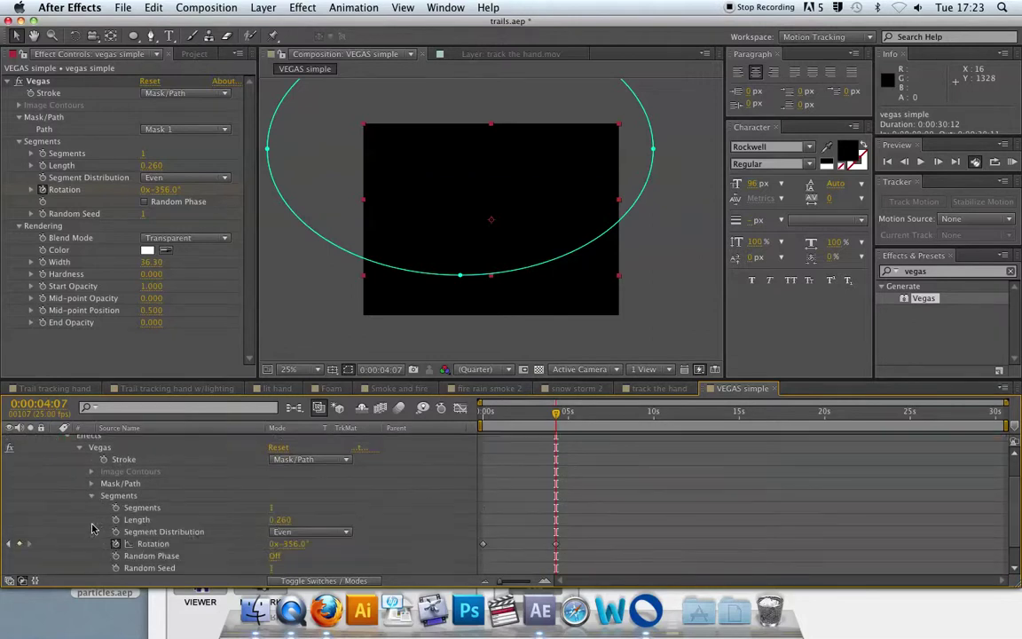
- Play the trail animation from the first frame to review its movement along the ellipse
{"action": "left_click_drag", "start_coordinate": [556, 413], "coordinate": [461, 413]}
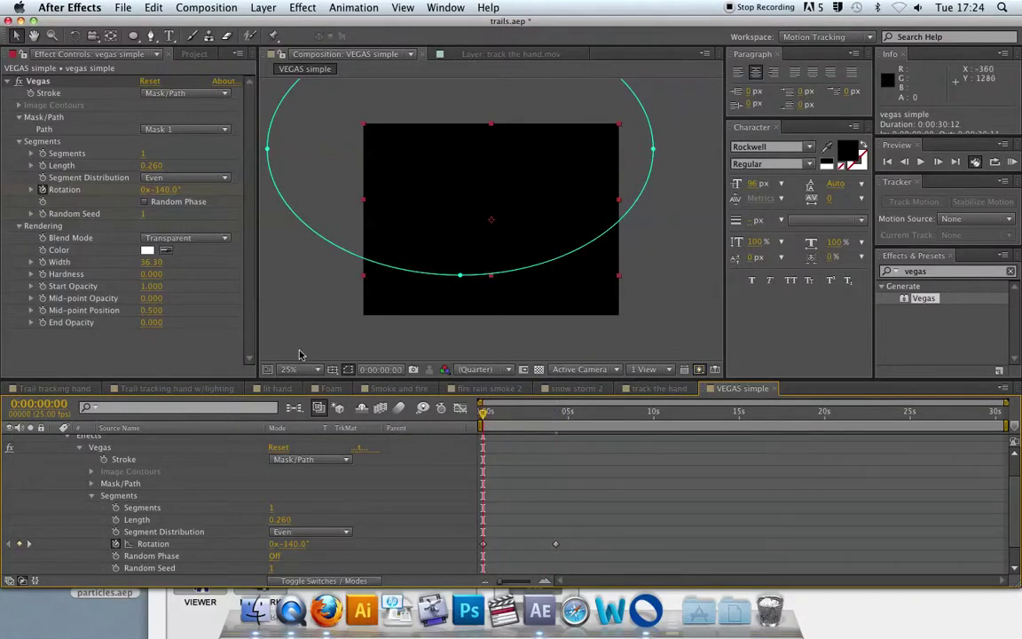
{"action": "key", "text": "space"}
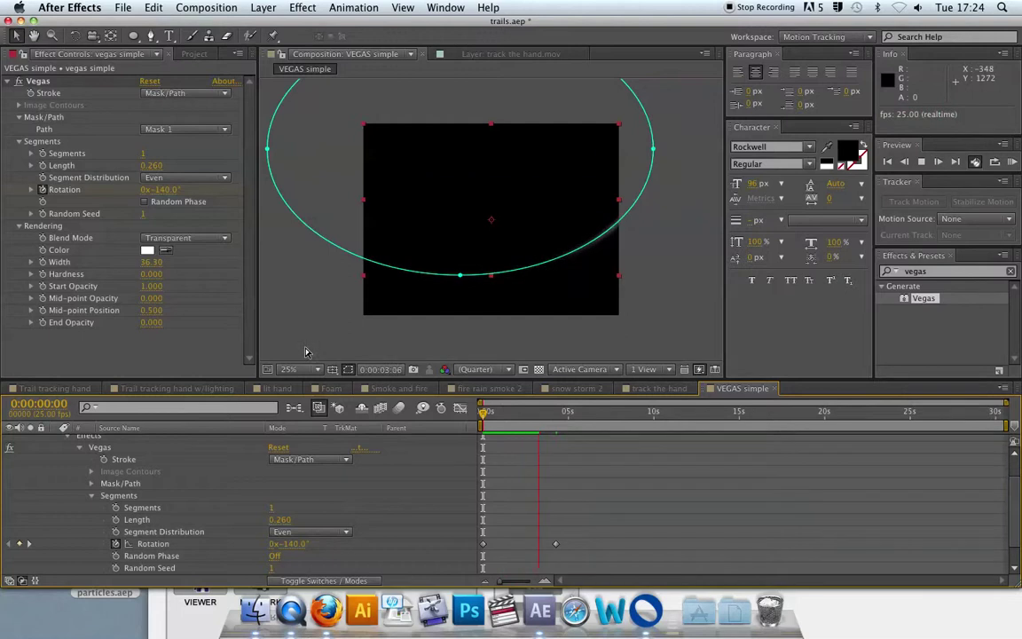
{"action": "mouse_move", "coordinate": [491, 414]}
{"action": "left_mouse_down"}
{"action": "mouse_move", "coordinate": [467, 414]}
{"action": "mouse_move", "coordinate": [504, 417]}
{"action": "mouse_move", "coordinate": [486, 416]}
{"action": "left_mouse_up"}
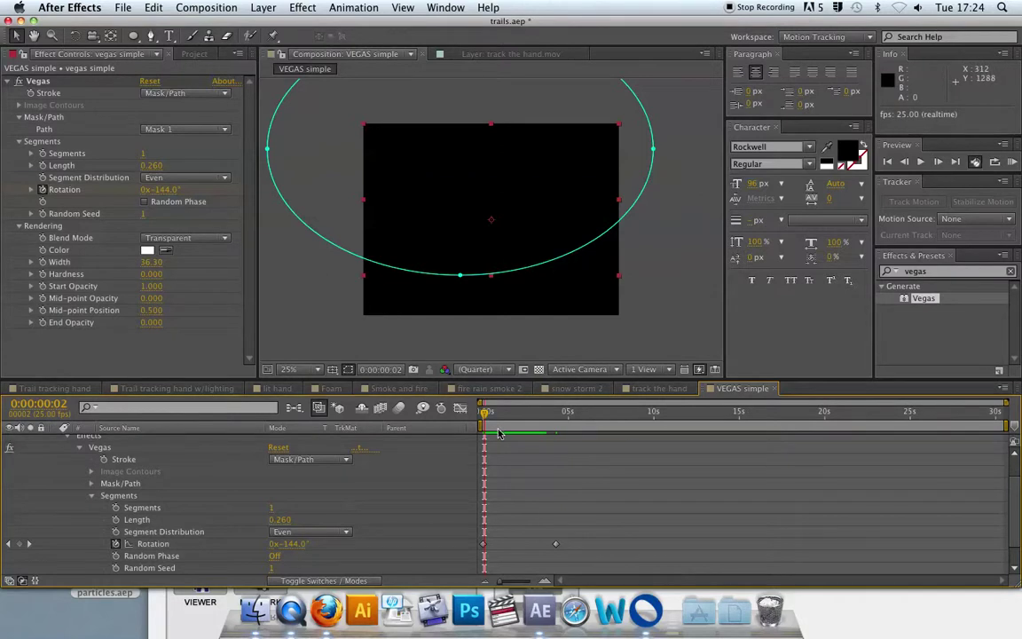
{"action": "mouse_move", "coordinate": [483, 413]}
{"action": "left_mouse_down"}
{"action": "mouse_move", "coordinate": [521, 417]}
{"action": "mouse_move", "coordinate": [465, 423]}
{"action": "left_mouse_up"}
{"action": "key", "text": "space"}
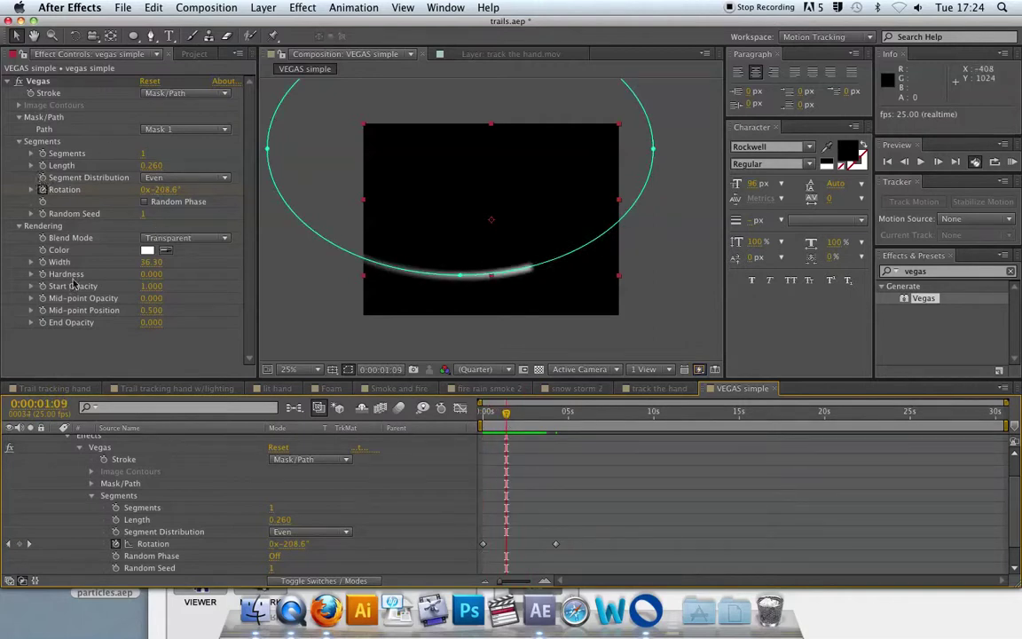
- Set the Vegas stroke hardness to 0.490 and scrub through the animation to check the trail
{"action": "left_click_drag", "start_coordinate": [149, 275], "coordinate": [223, 274]}
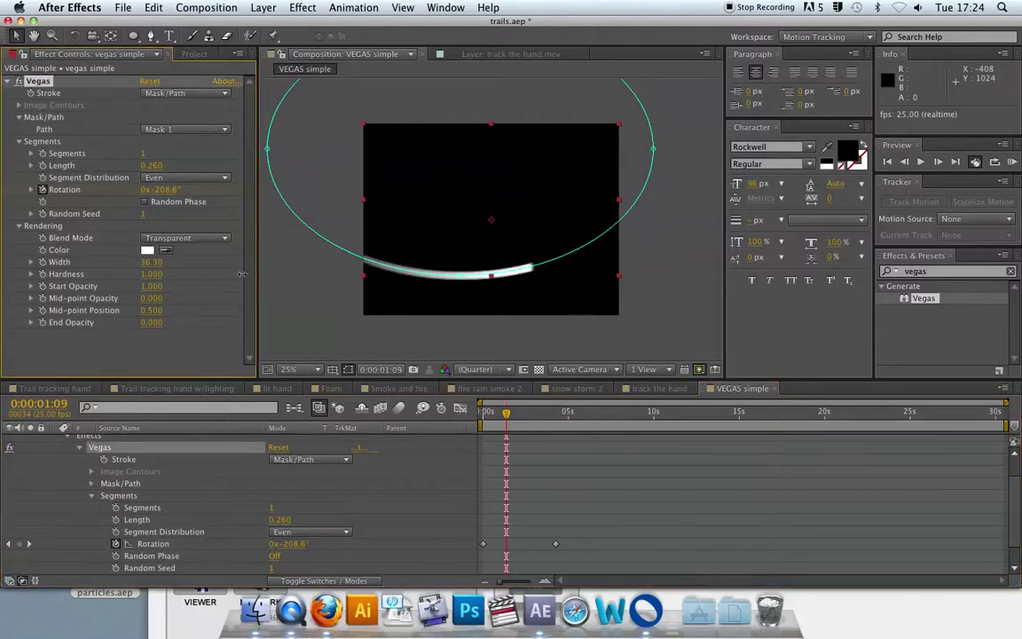
{"action": "mouse_move", "coordinate": [240, 274]}
{"action": "left_mouse_down"}
{"action": "mouse_move", "coordinate": [190, 275]}
{"action": "mouse_move", "coordinate": [249, 274]}
{"action": "mouse_move", "coordinate": [114, 288]}
{"action": "mouse_move", "coordinate": [235, 289]}
{"action": "left_mouse_up"}
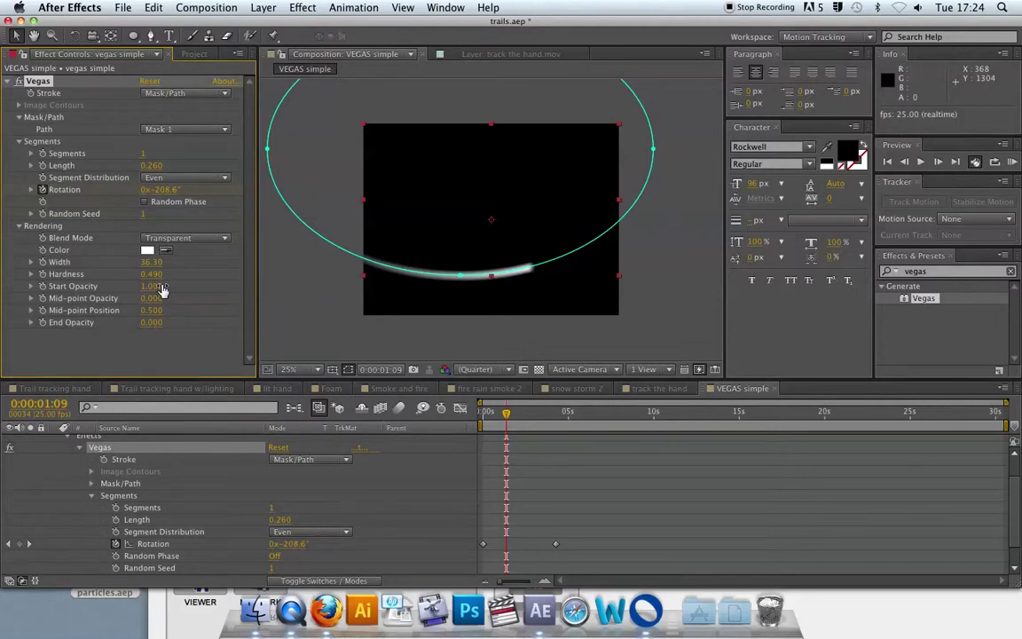
{"action": "mouse_move", "coordinate": [506, 419]}
{"action": "left_mouse_down"}
{"action": "mouse_move", "coordinate": [487, 415]}
{"action": "mouse_move", "coordinate": [515, 414]}
{"action": "mouse_move", "coordinate": [482, 414]}
{"action": "mouse_move", "coordinate": [548, 415]}
{"action": "left_mouse_up"}
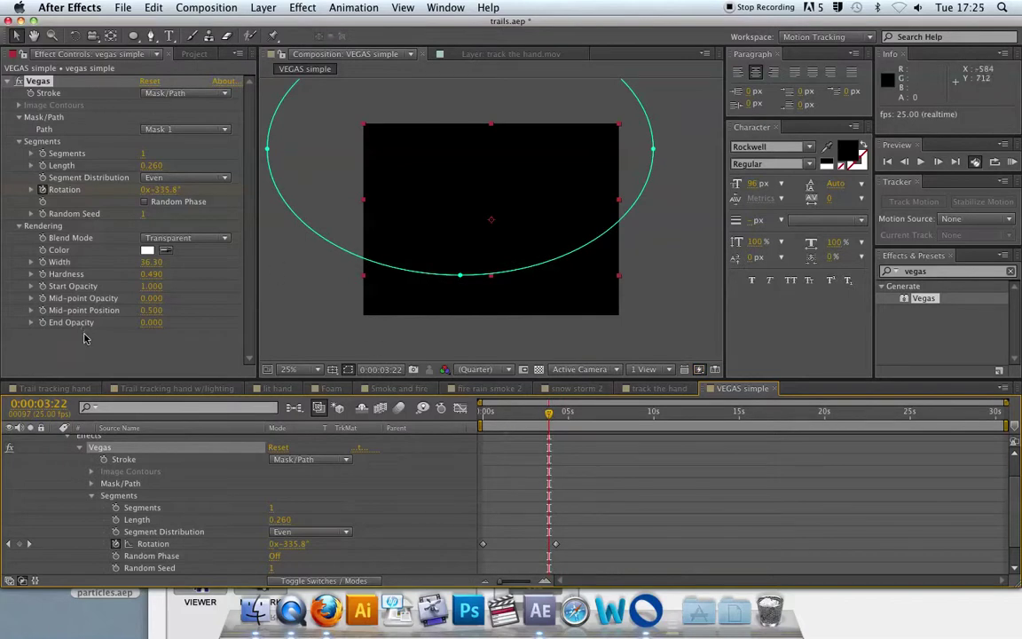
{"action": "mouse_move", "coordinate": [552, 418]}
{"action": "left_mouse_down"}
{"action": "mouse_move", "coordinate": [484, 418]}
{"action": "mouse_move", "coordinate": [514, 418]}
{"action": "left_mouse_up"}
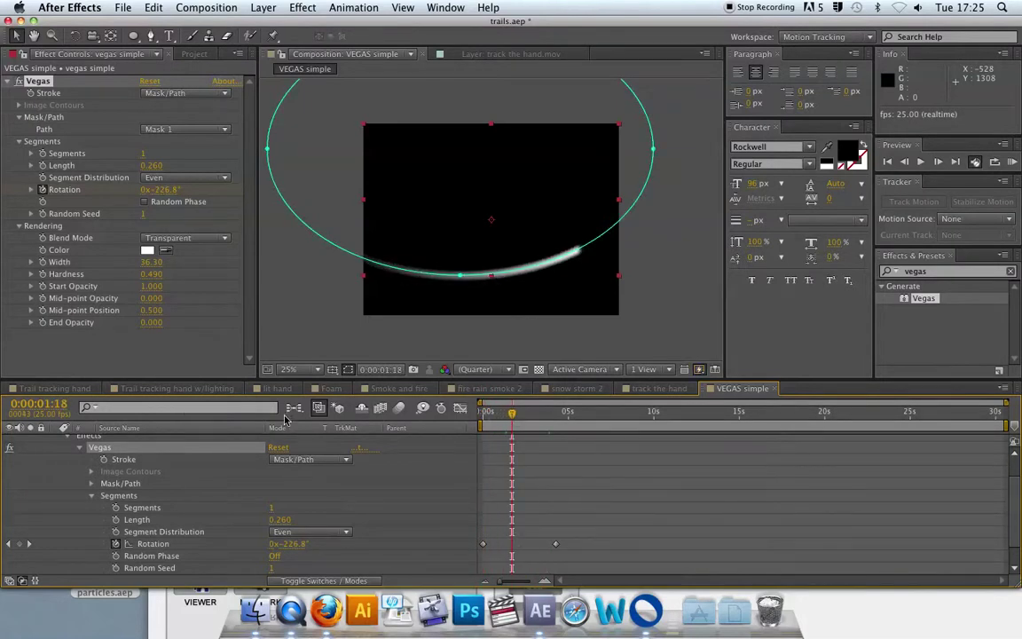
- Delete the tracking trail and White Solid 10 layers from the track the hand composition
{"action": "left_click", "coordinate": [648, 391]}
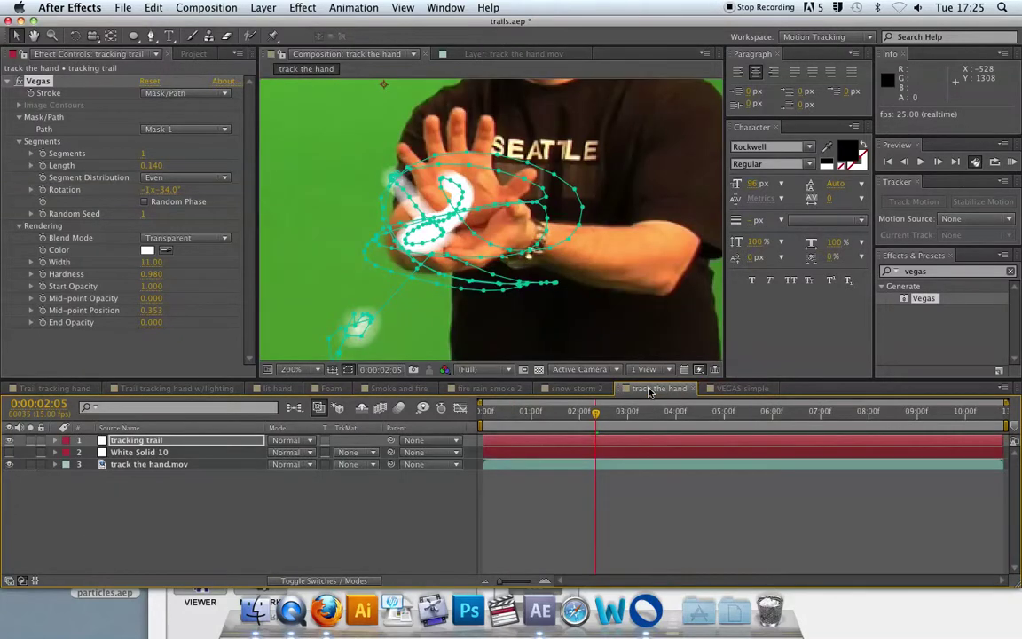
{"action": "left_click", "coordinate": [133, 441]}
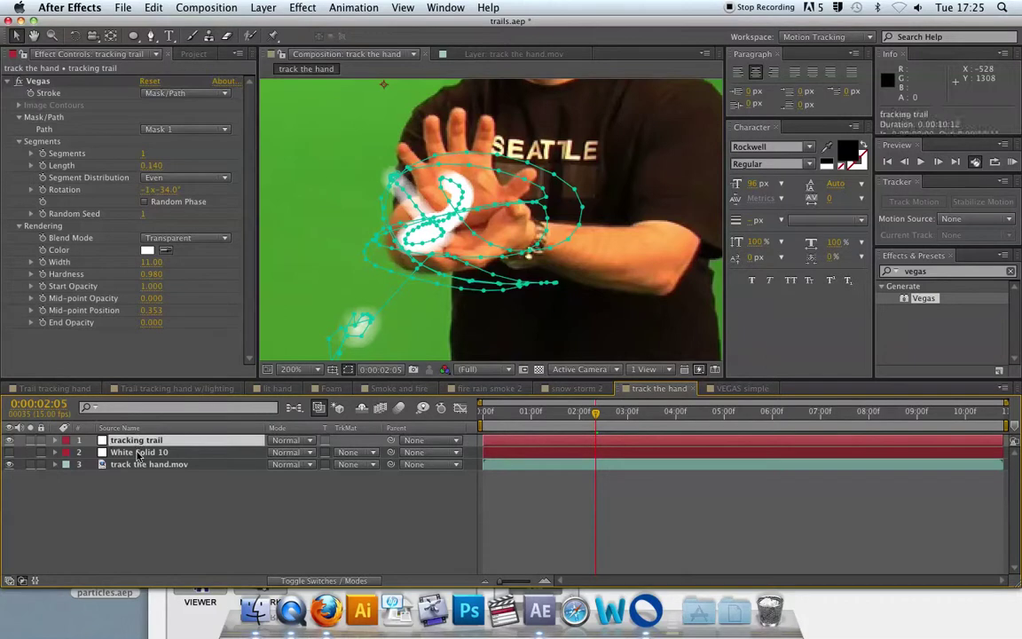
{"action": "left_click", "coordinate": [136, 454], "text": "shift"}
{"action": "key", "text": "Delete"}
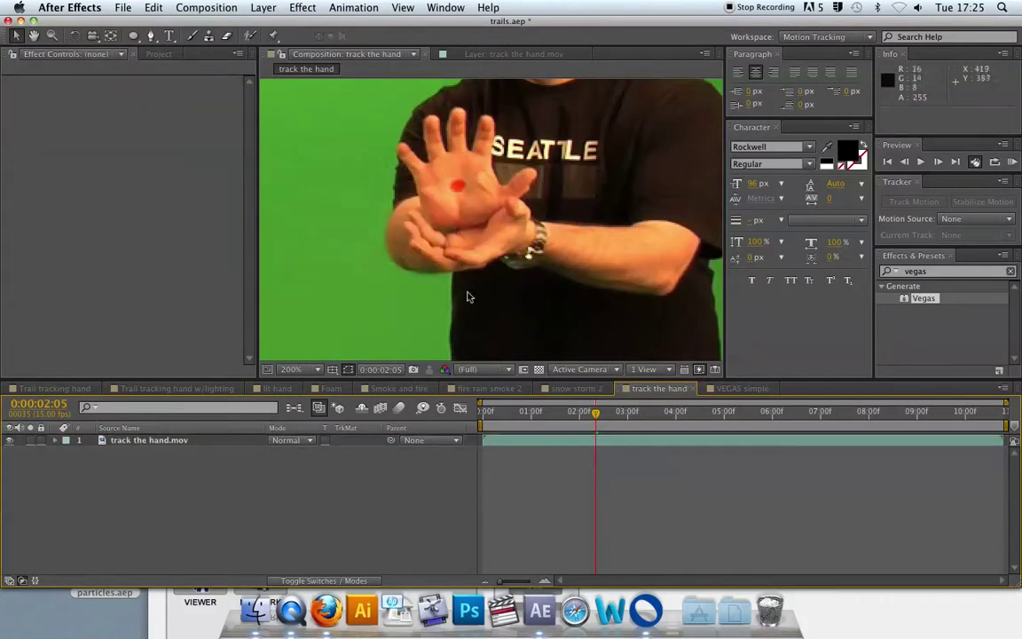
- Open the track the hand.mov layer in its own viewer and check which motion trackers it has
{"action": "scroll", "coordinate": [457, 256], "scroll_direction": "down", "scroll_amount": 1}
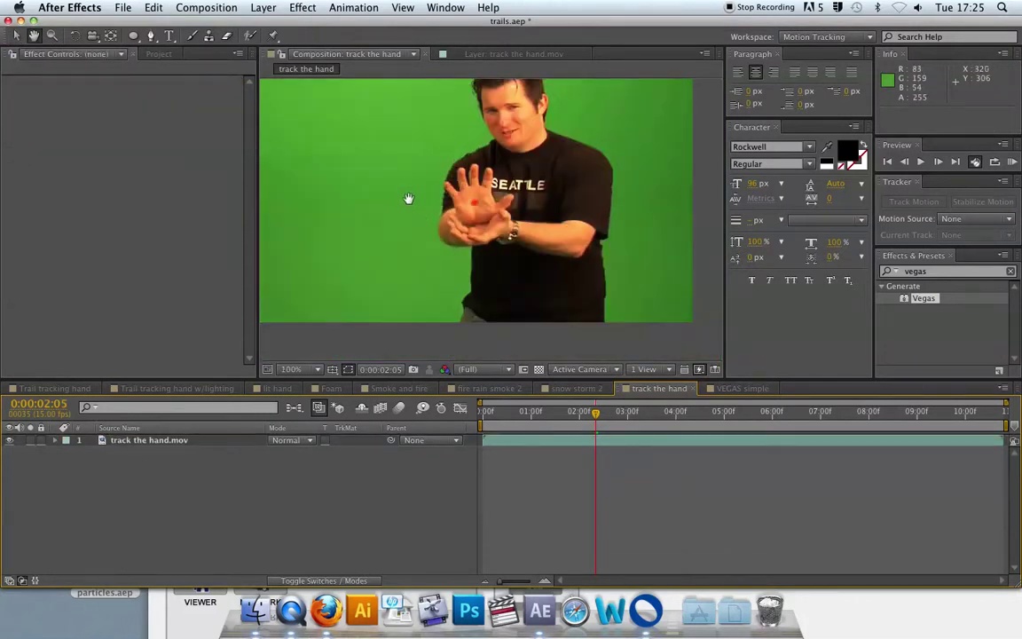
{"action": "left_click_drag", "start_coordinate": [408, 199], "coordinate": [438, 237]}
{"action": "double_click", "coordinate": [140, 441]}
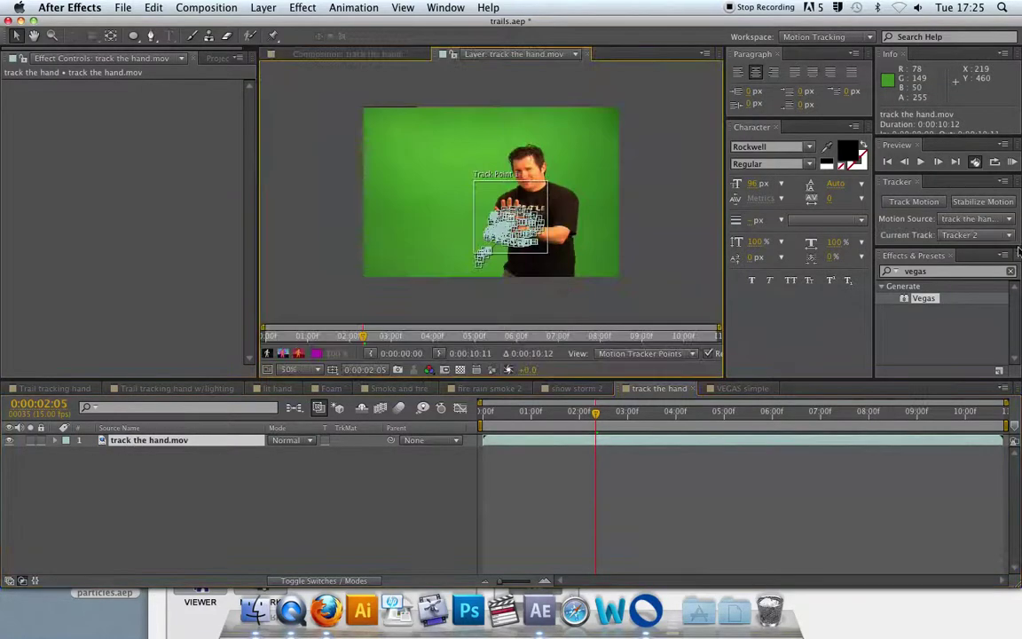
{"action": "left_click", "coordinate": [958, 235]}
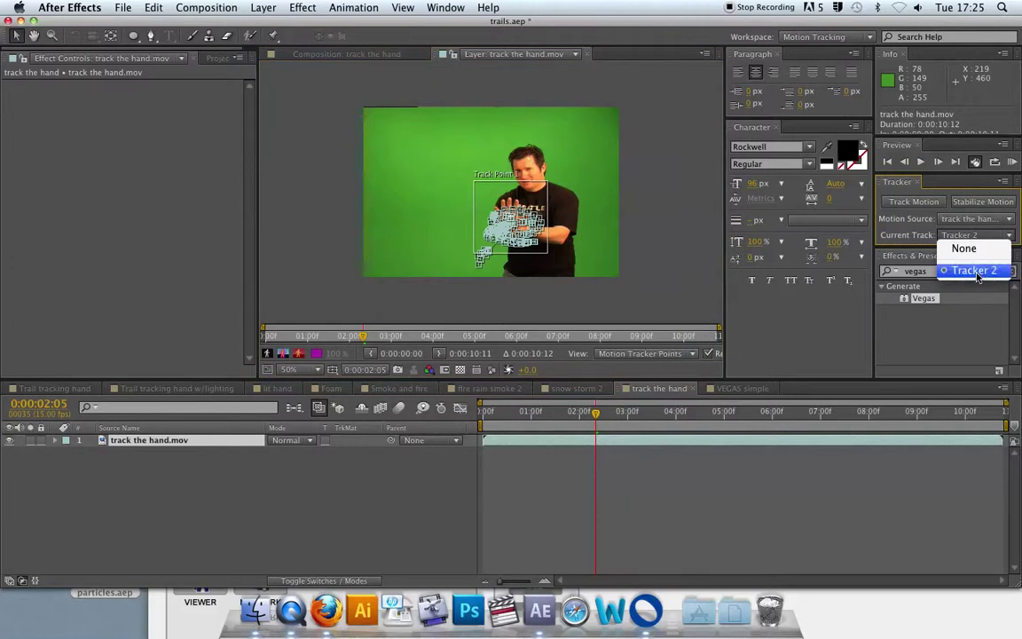
{"action": "left_click", "coordinate": [867, 278]}
- Play the tracked hand footage from the start to review the track points, and return to the first frame
{"action": "left_click_drag", "start_coordinate": [593, 413], "coordinate": [481, 414]}
{"action": "scroll", "coordinate": [487, 212], "scroll_direction": "up", "scroll_amount": 2}
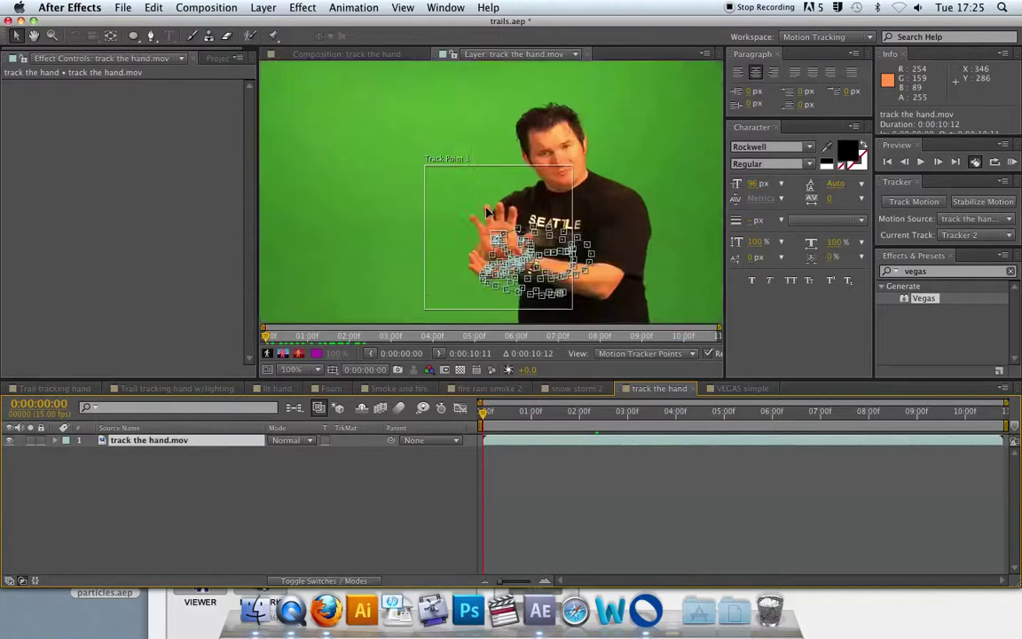
{"action": "key", "text": "space"}
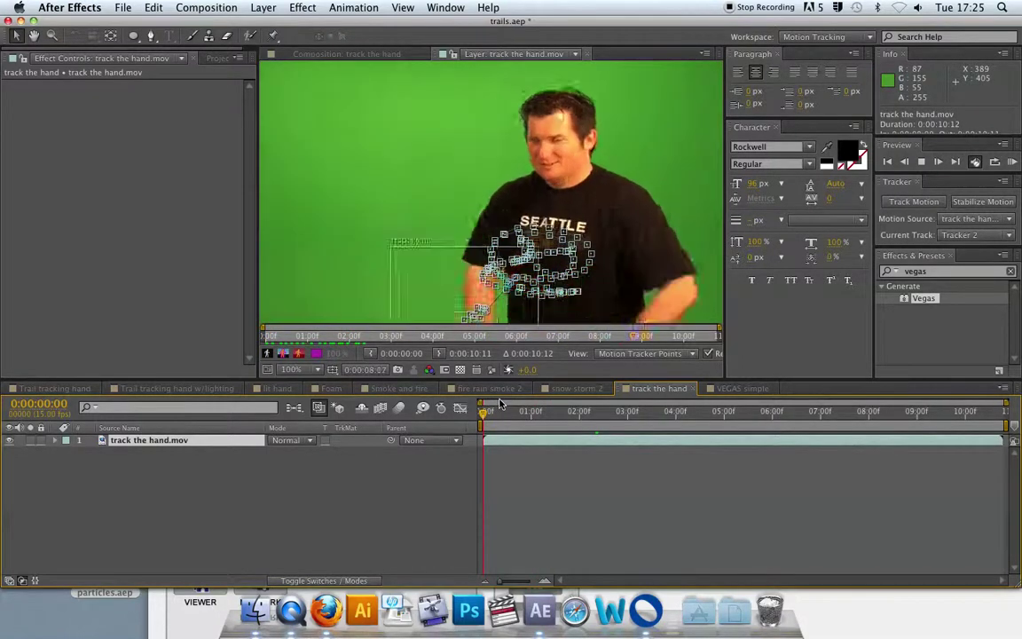
{"action": "left_click_drag", "start_coordinate": [541, 411], "coordinate": [483, 411]}
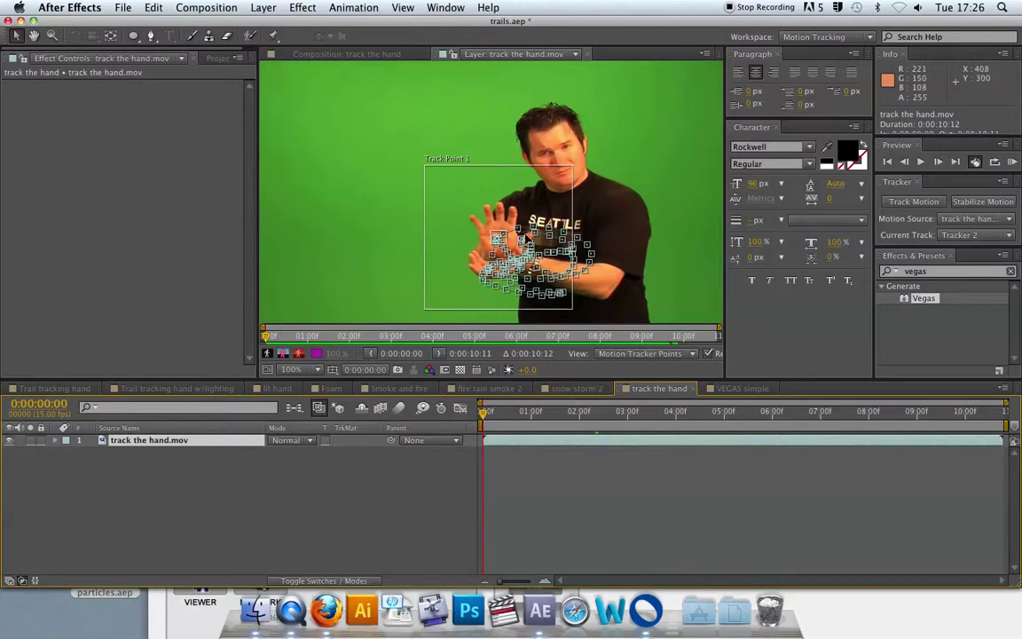
- Create a white 720 x 480 px solid named "vegas follows hand" in the track the hand composition
{"action": "right_click", "coordinate": [146, 448]}
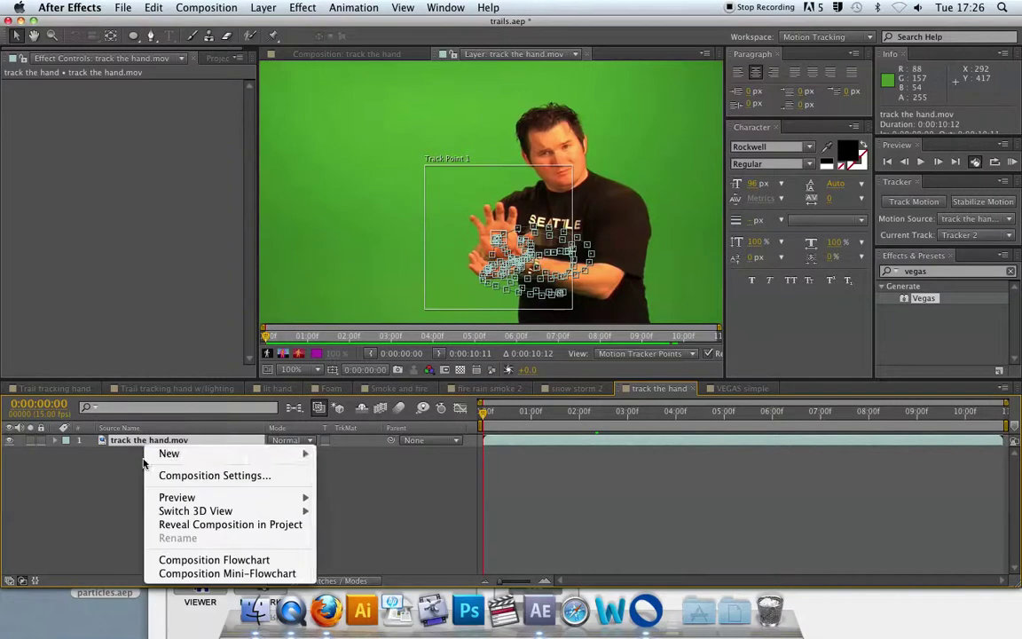
{"action": "mouse_move", "coordinate": [168, 453]}
{"action": "left_click", "coordinate": [346, 489]}
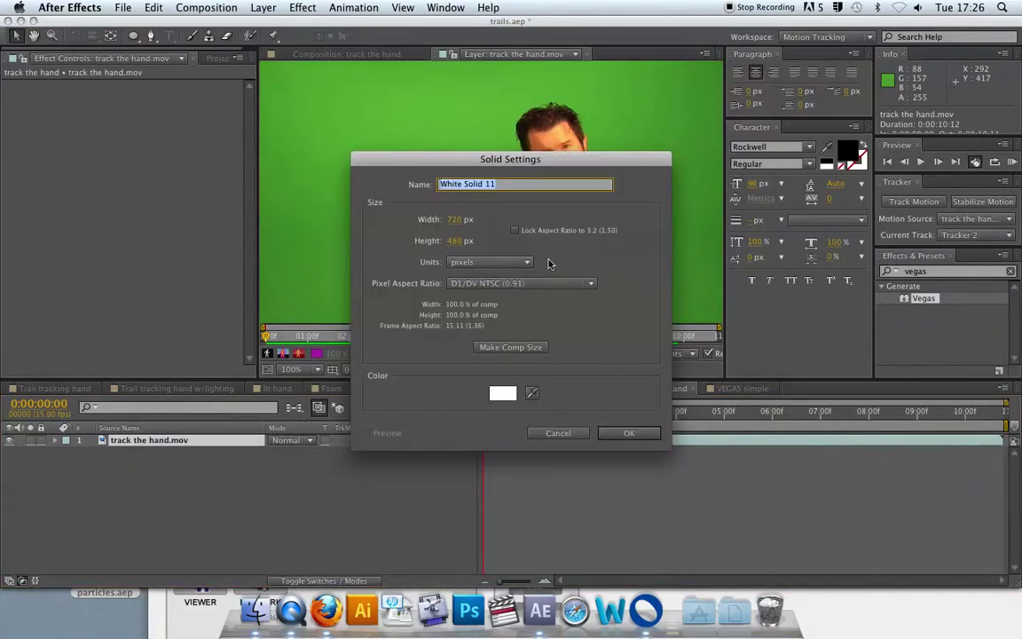
{"action": "type", "text": "vegas follows hand"}
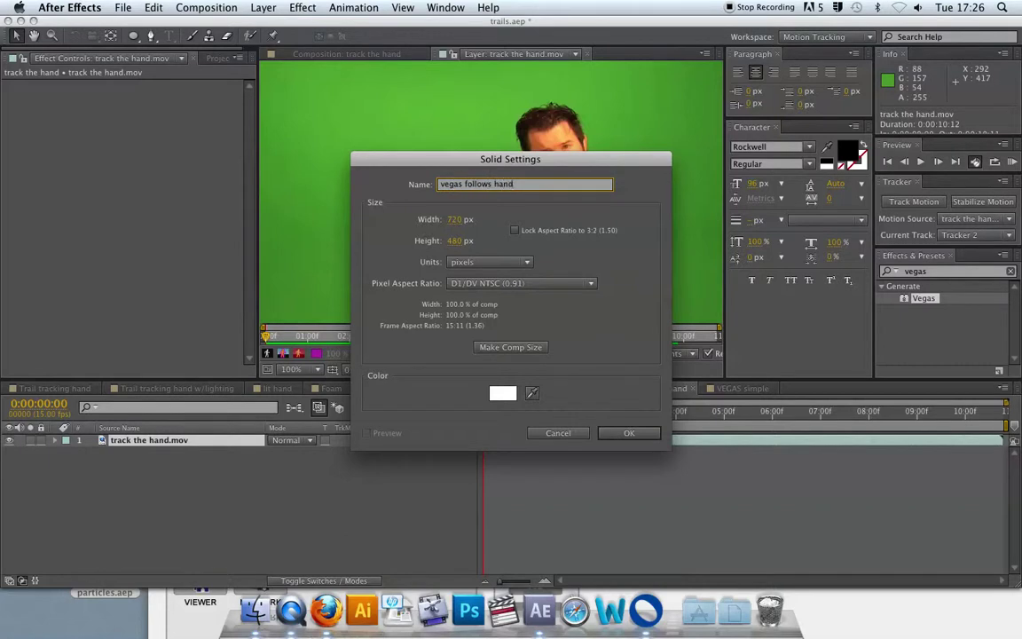
{"action": "key", "text": "Return"}
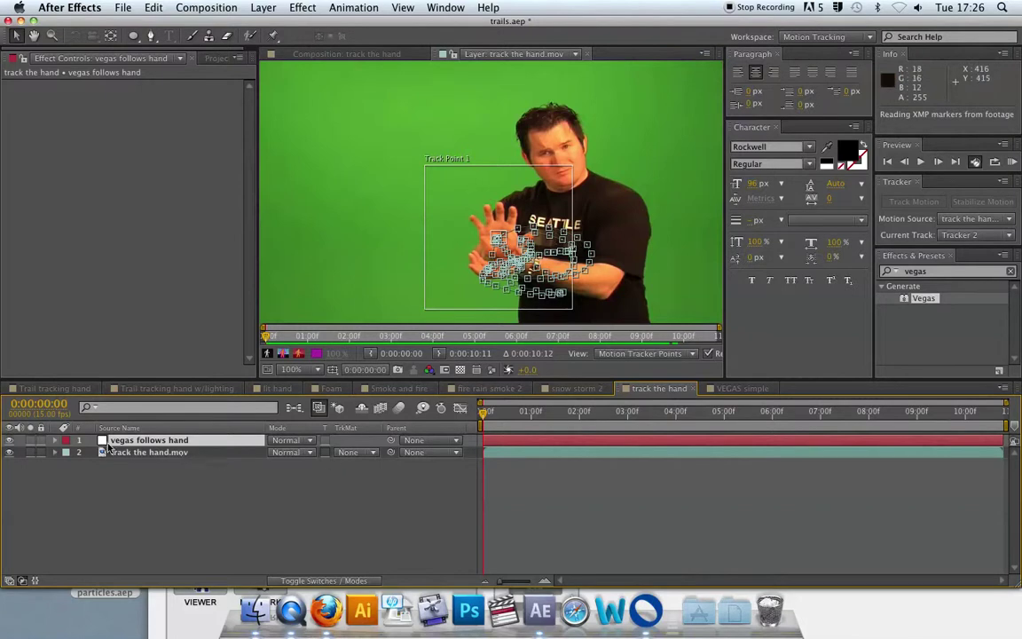
- Copy all Feature Center keyframes of Track Point 1 in Tracker 2 on the track the hand.mov layer
{"action": "left_click", "coordinate": [54, 453]}
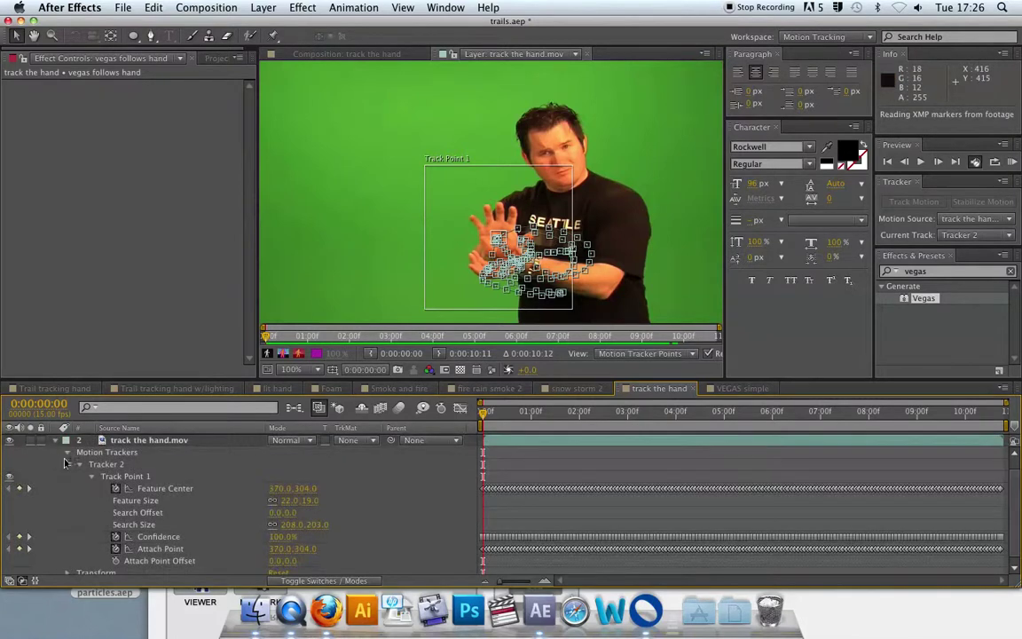
{"action": "left_click", "coordinate": [153, 443]}
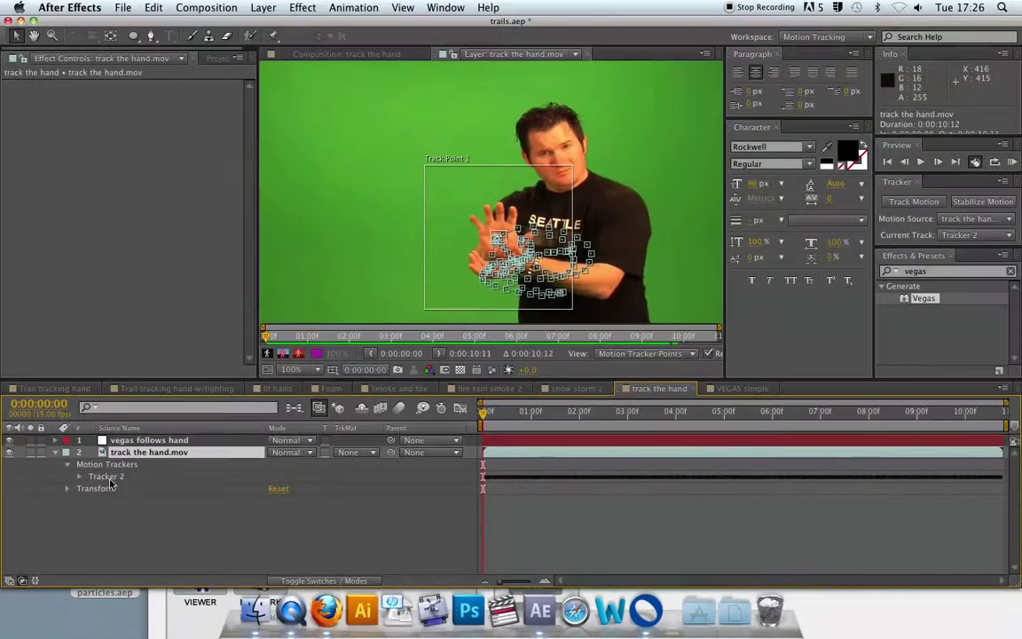
{"action": "left_click", "coordinate": [108, 479]}
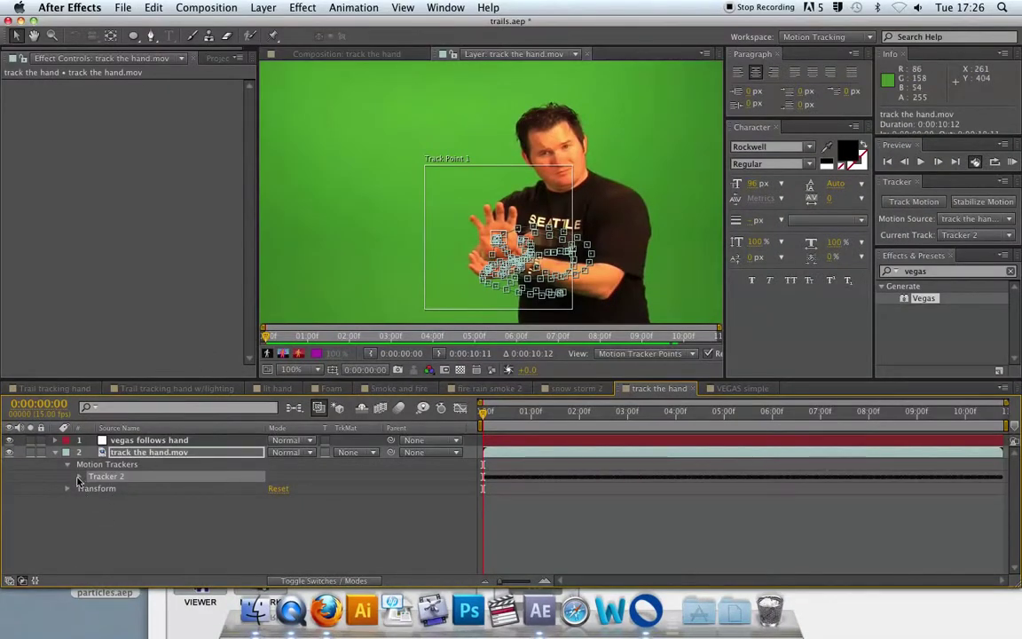
{"action": "left_click", "coordinate": [78, 479]}
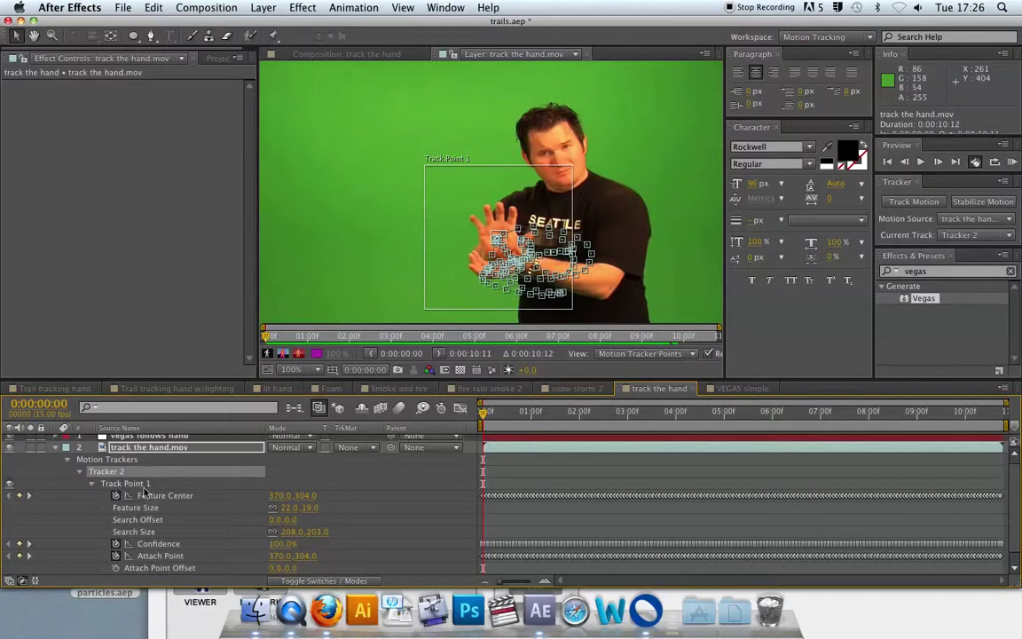
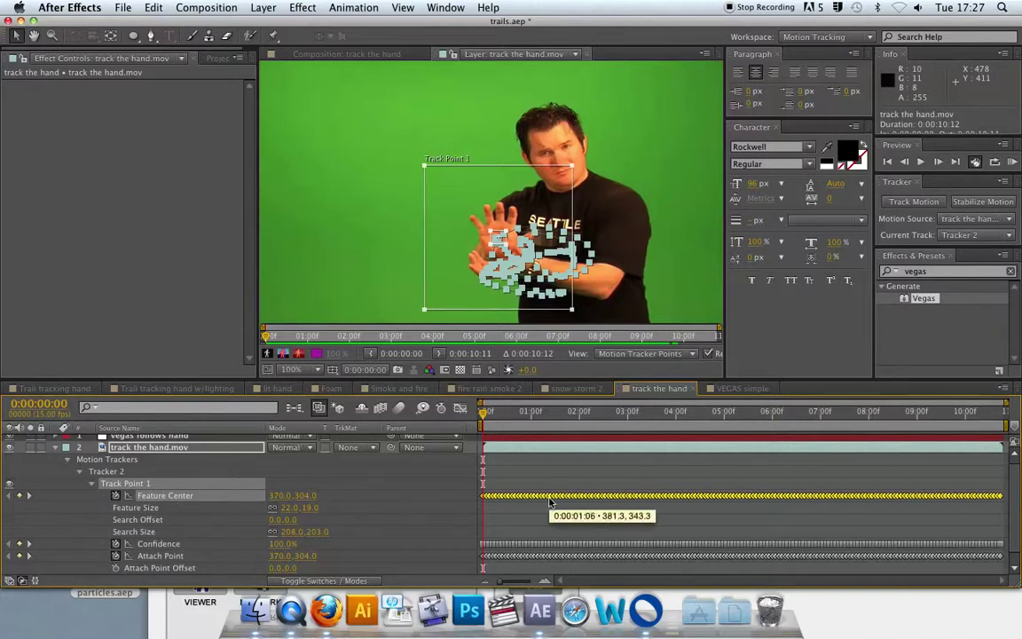
{"action": "left_click", "coordinate": [154, 7]}
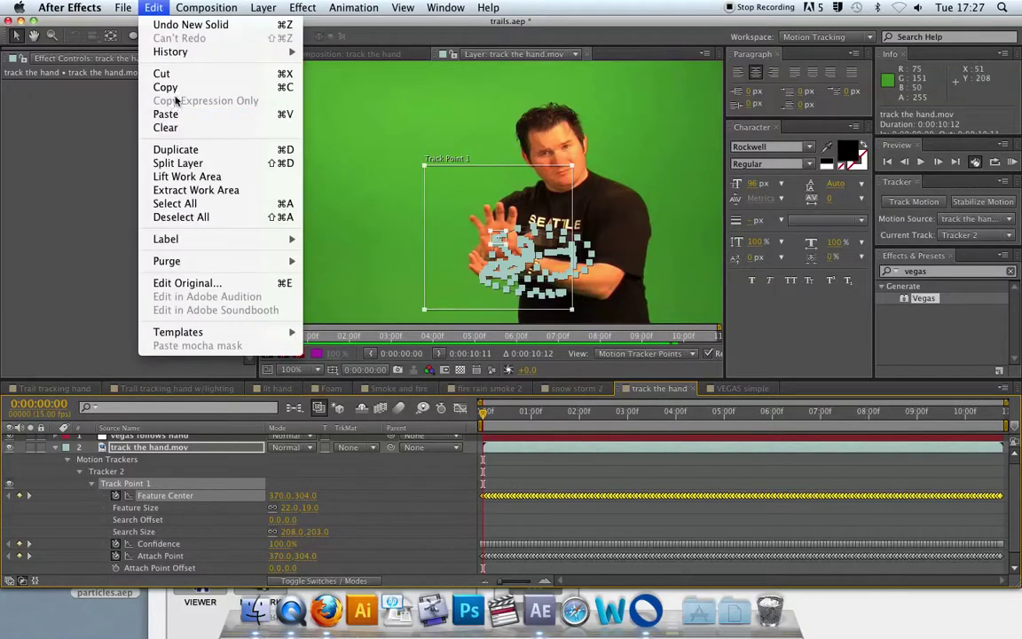
{"action": "left_click", "coordinate": [165, 87]}
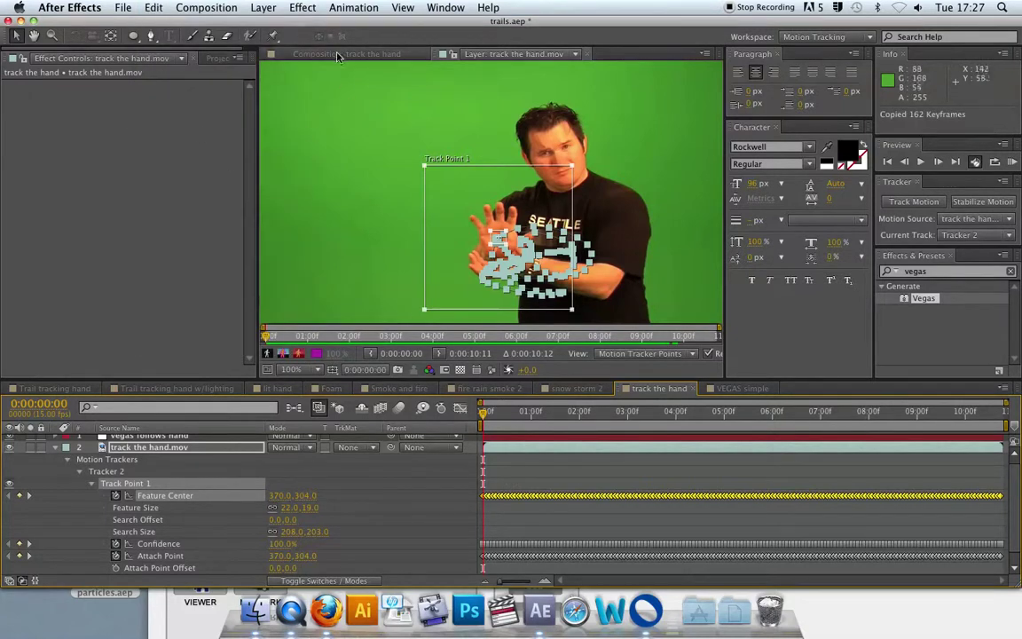
- In the track the hand composition, place a single-point Pen mask on the vegas follows hand solid
{"action": "left_click", "coordinate": [127, 440]}
{"action": "left_click", "coordinate": [55, 453]}
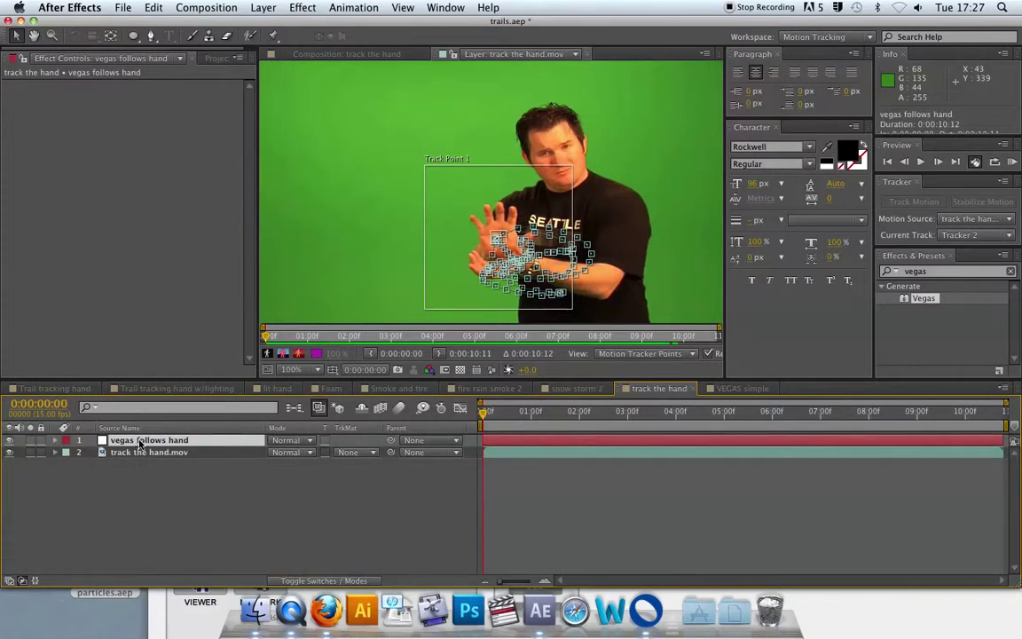
{"action": "left_click", "coordinate": [346, 54]}
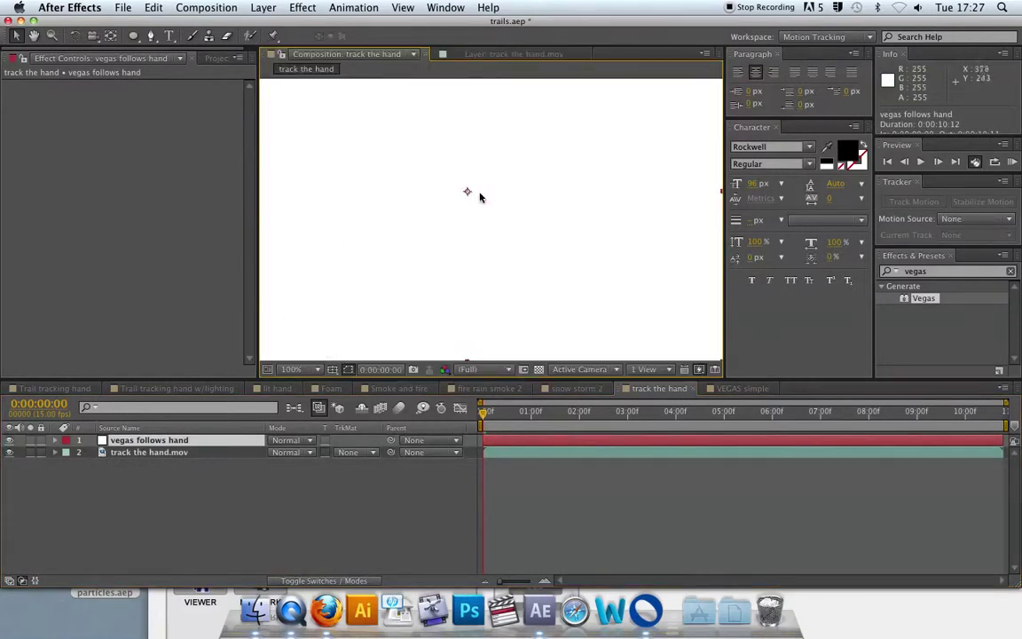
{"action": "left_click", "coordinate": [152, 36]}
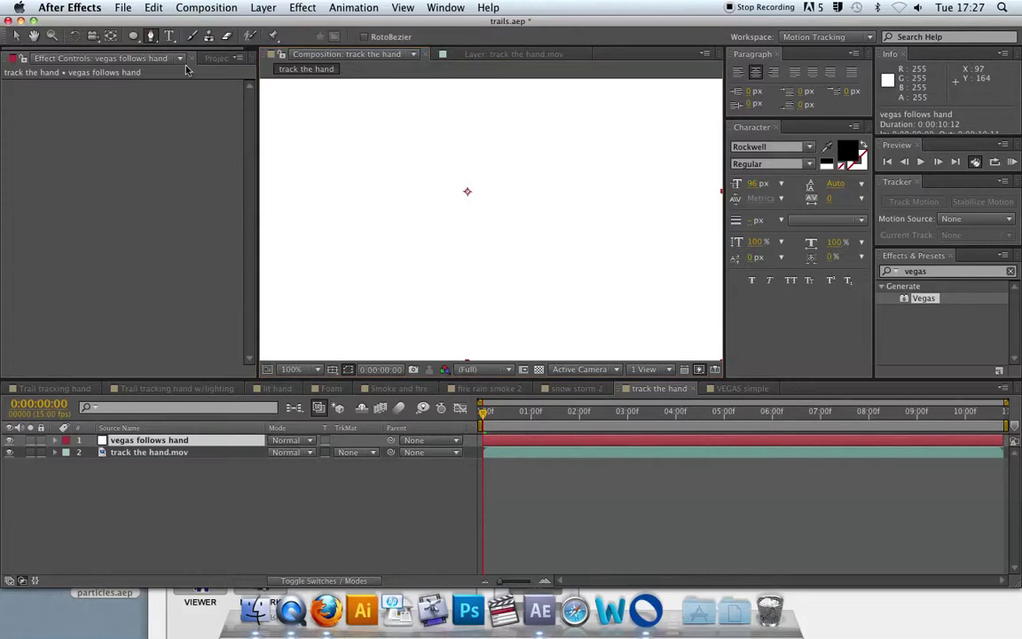
{"action": "left_click", "coordinate": [456, 245]}
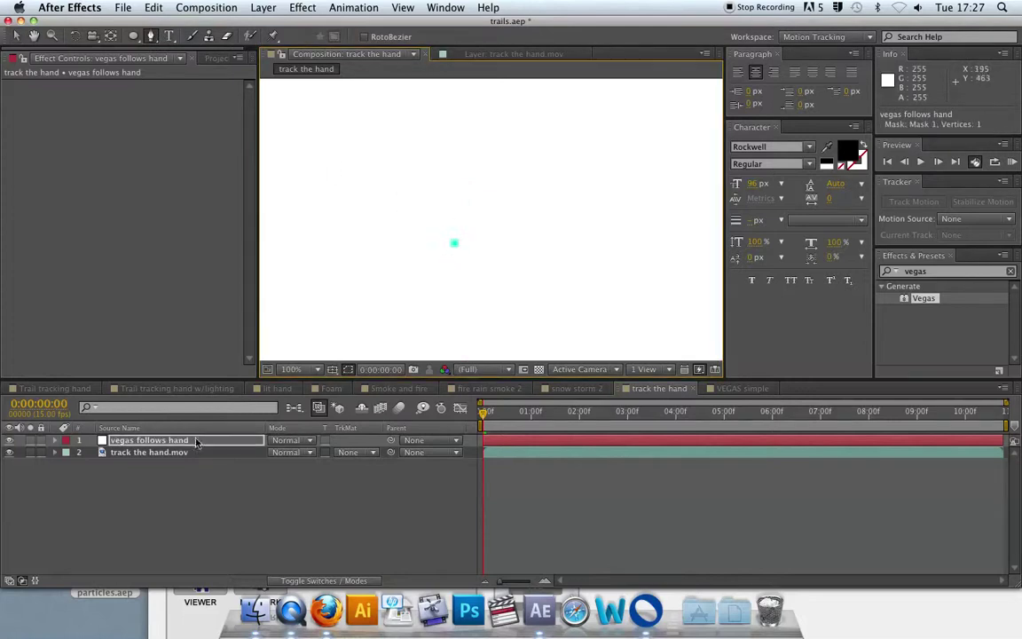
- Enable keyframing for Mask 1's path, paste the copied tracking keyframes into it, and compare the path with the track points at 0:00:09:02
{"action": "left_click", "coordinate": [56, 442]}
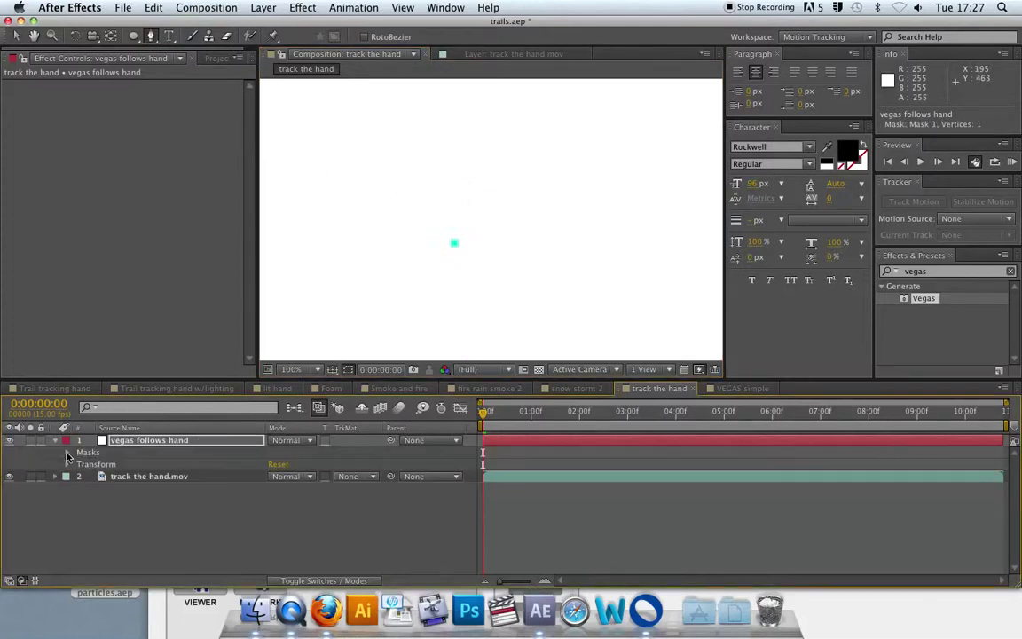
{"action": "left_click", "coordinate": [66, 453]}
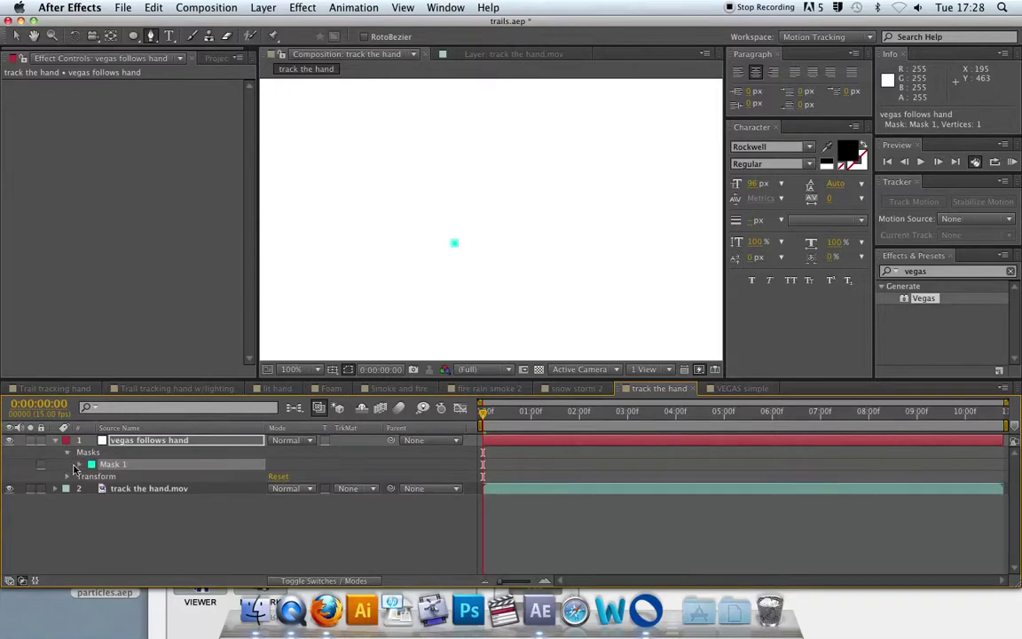
{"action": "left_click", "coordinate": [79, 465]}
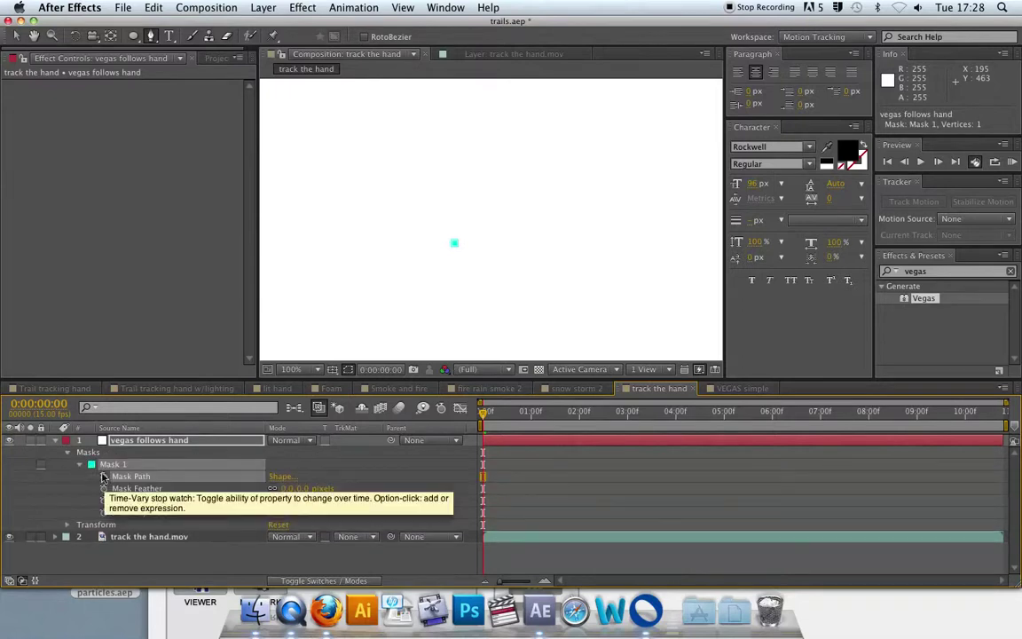
{"action": "left_click", "coordinate": [104, 477]}
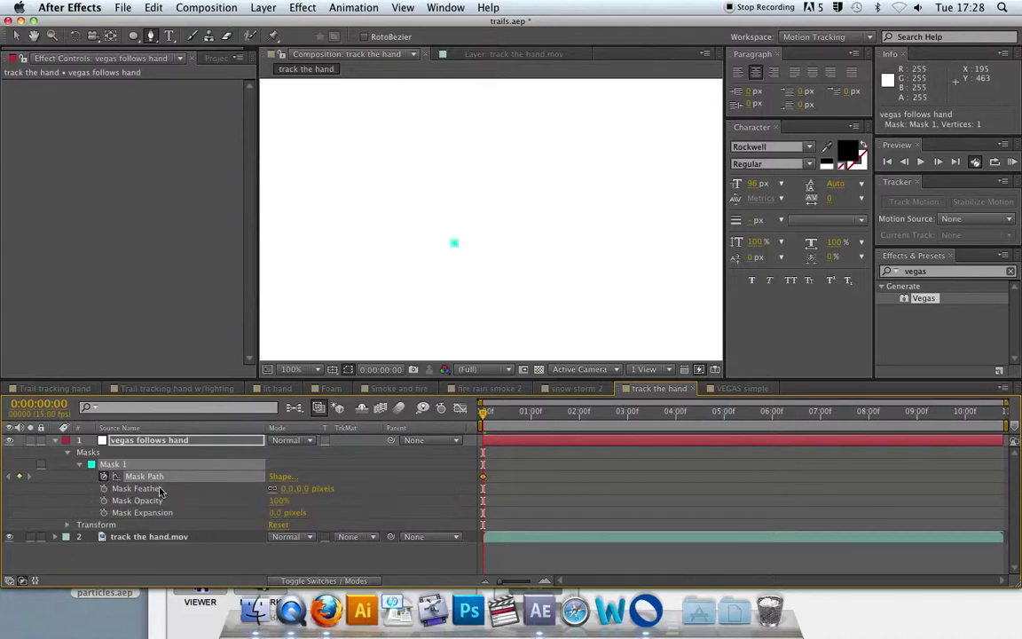
{"action": "left_click", "coordinate": [154, 8]}
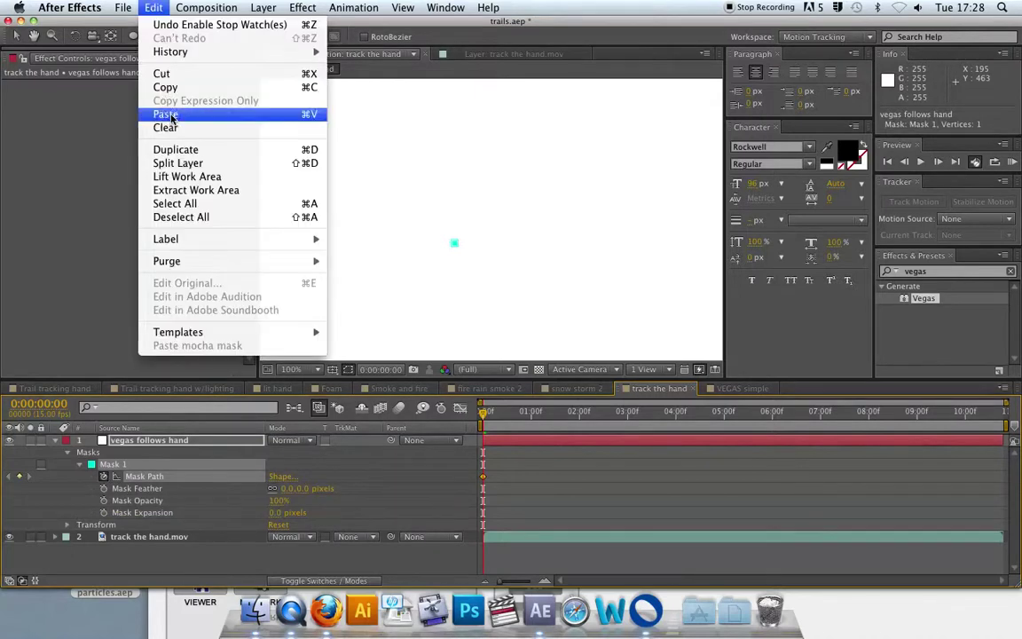
{"action": "left_click", "coordinate": [157, 112]}
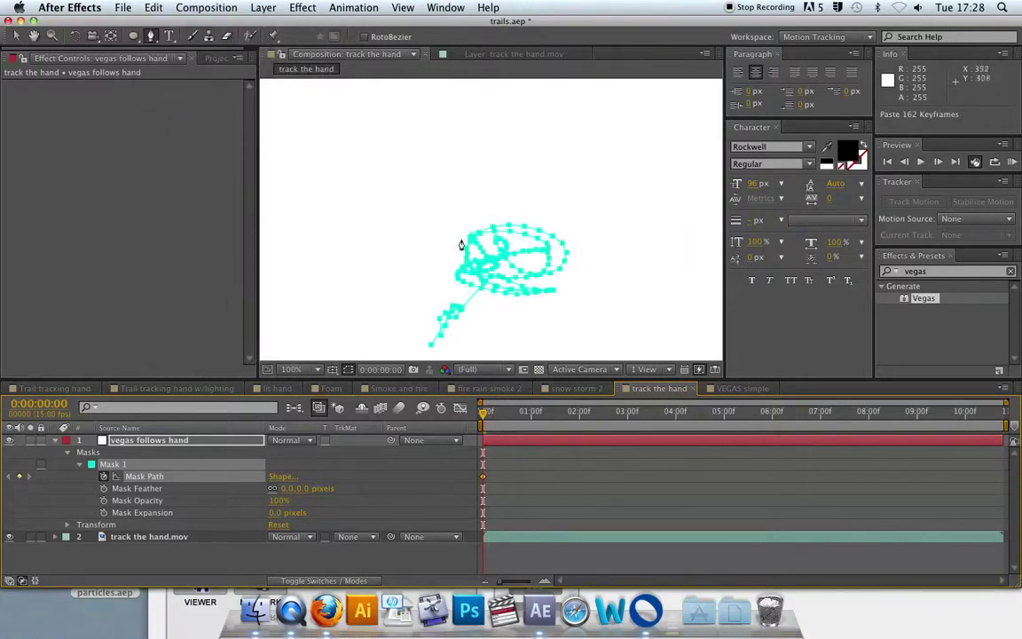
{"action": "left_click", "coordinate": [435, 52]}
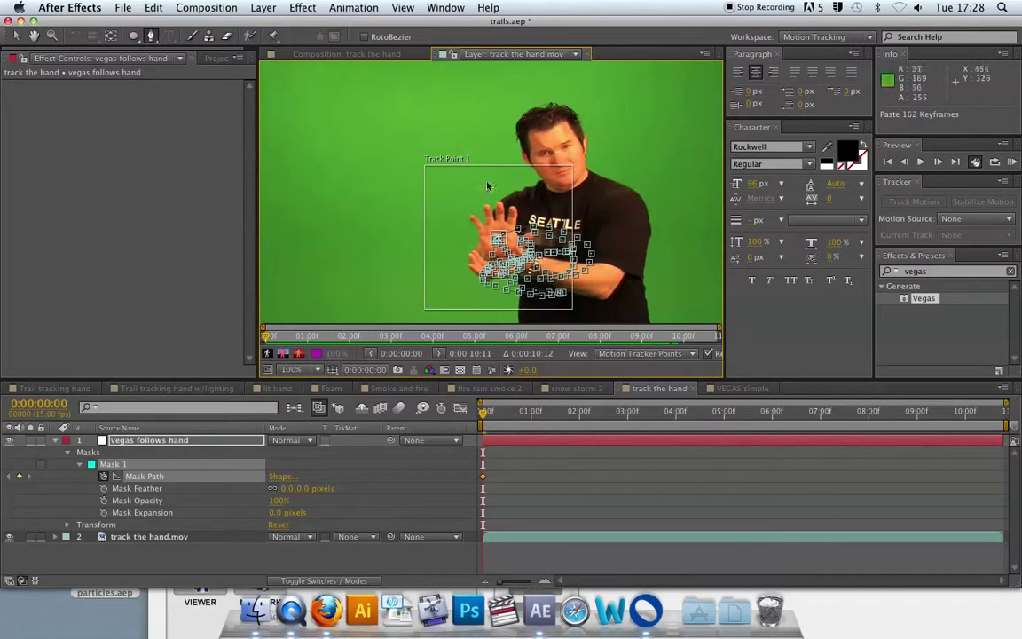
{"action": "left_click_drag", "start_coordinate": [852, 412], "coordinate": [921, 413]}
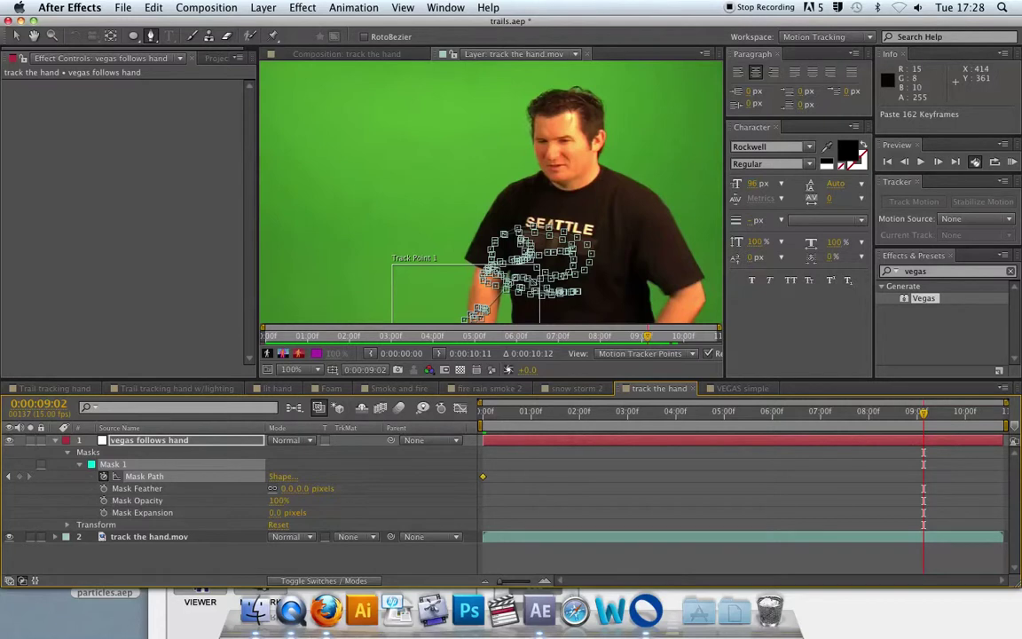
{"action": "left_click", "coordinate": [346, 53]}
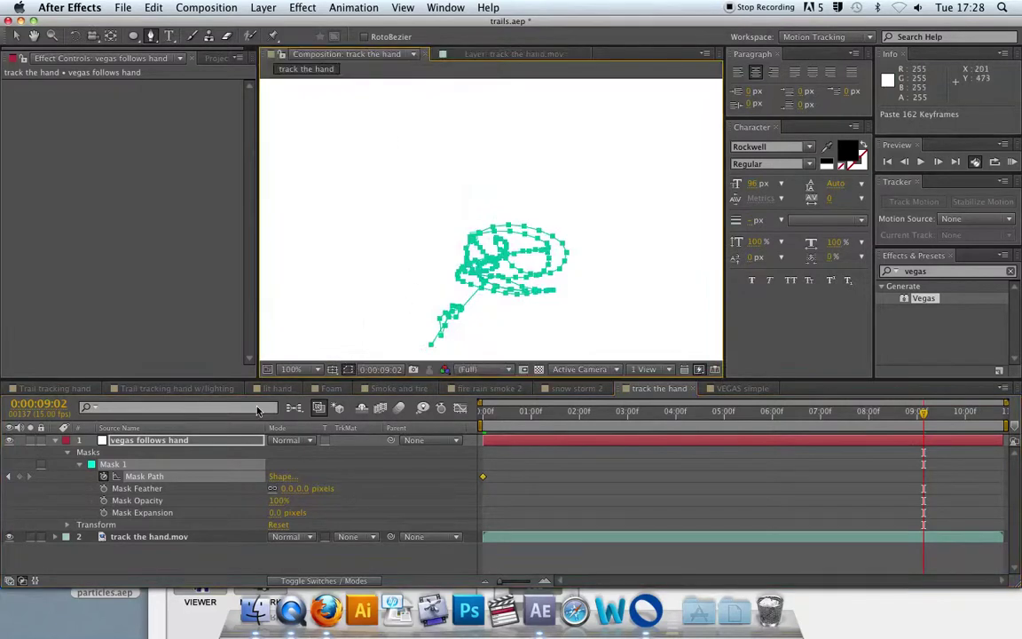
- Apply the Vegas effect to the vegas follows hand solid with Transparent blend mode and a Mask/Path stroke on Mask 1
{"action": "left_click", "coordinate": [163, 446]}
{"action": "left_click_drag", "start_coordinate": [938, 301], "coordinate": [666, 232]}
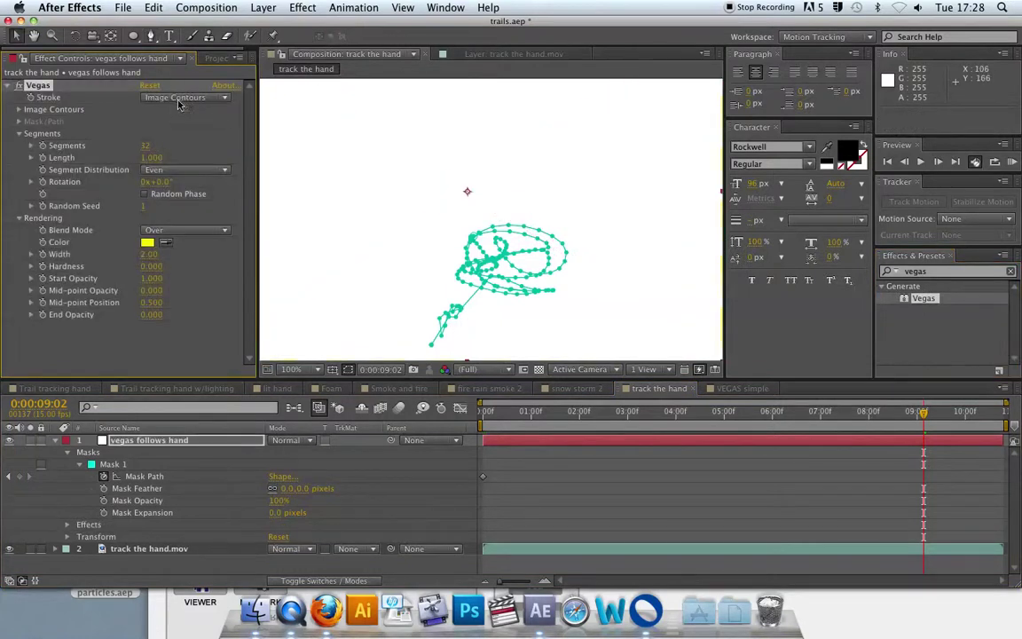
{"action": "left_click", "coordinate": [184, 232]}
{"action": "left_click", "coordinate": [168, 215]}
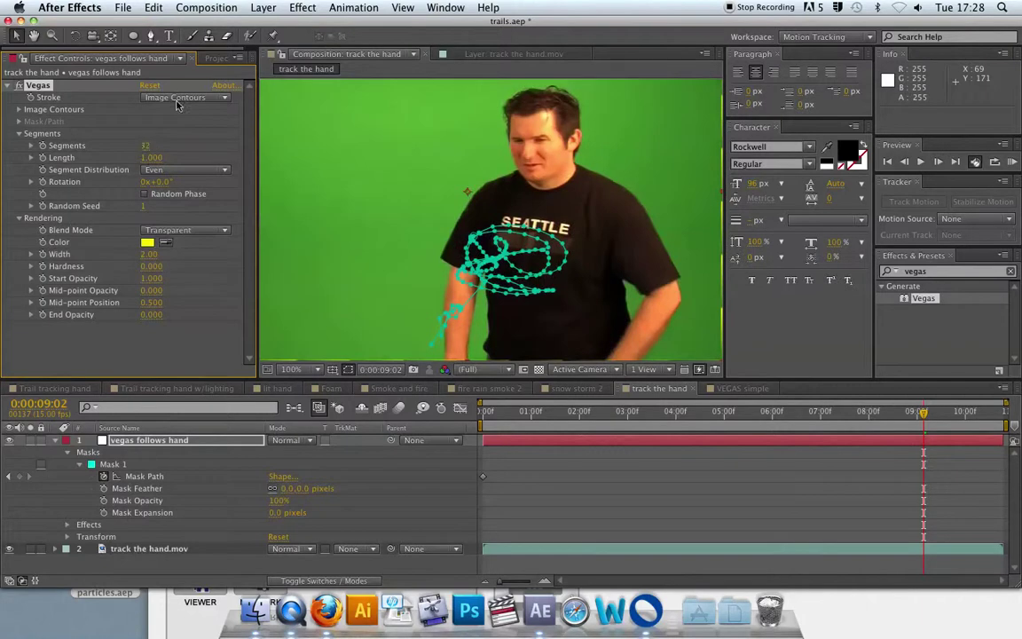
{"action": "left_click", "coordinate": [176, 99]}
{"action": "left_click", "coordinate": [179, 123]}
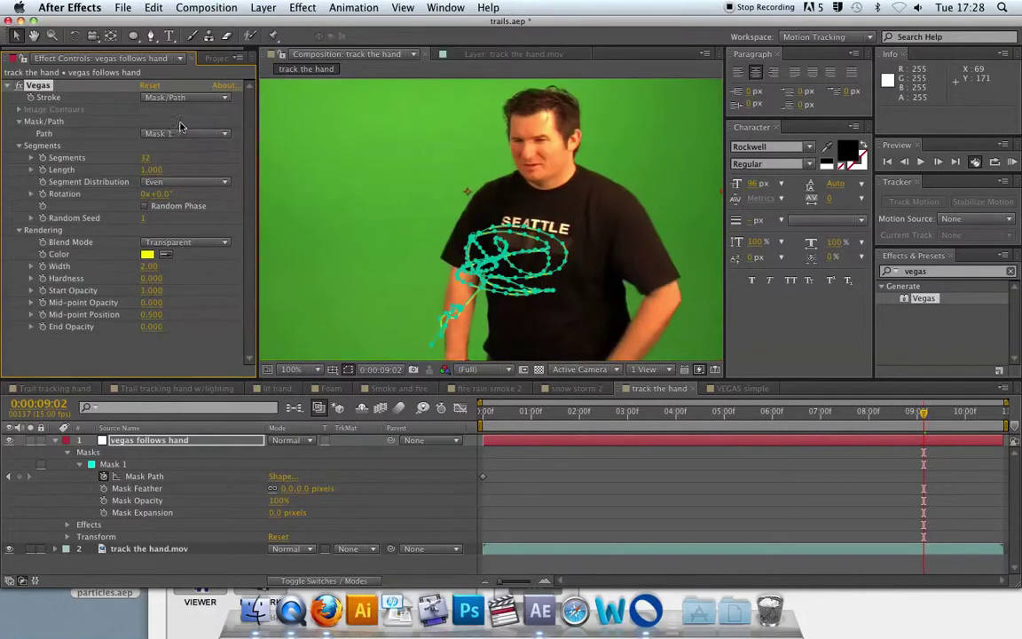
{"action": "left_click", "coordinate": [178, 135]}
{"action": "left_click", "coordinate": [160, 169]}
- Set the Vegas stroke to 1 segment with a width of 6.80 and a length of 0.170
{"action": "left_click_drag", "start_coordinate": [145, 158], "coordinate": [124, 158]}
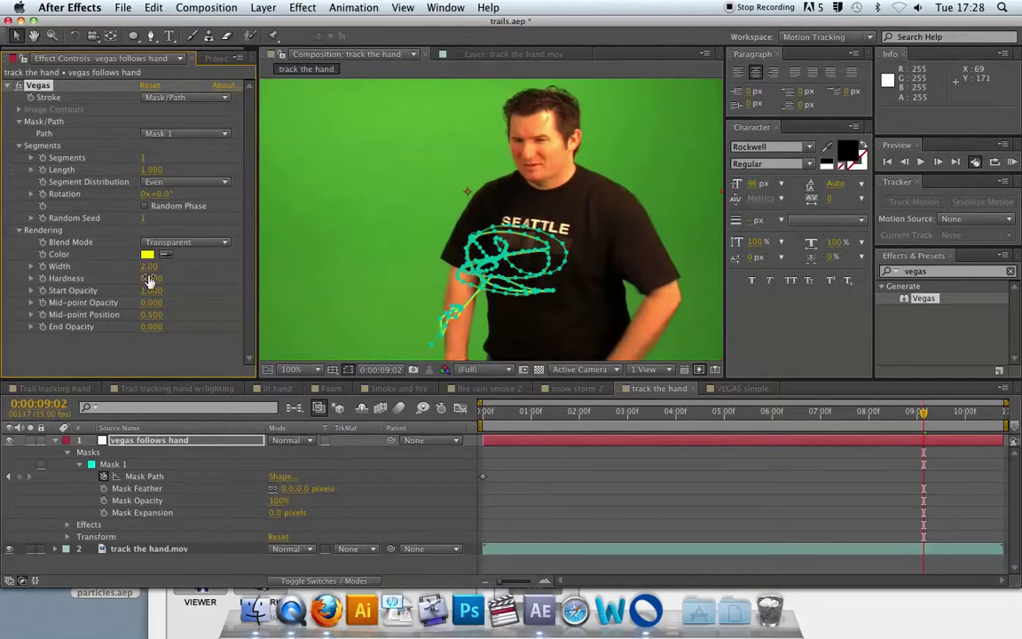
{"action": "left_click_drag", "start_coordinate": [146, 267], "coordinate": [184, 268]}
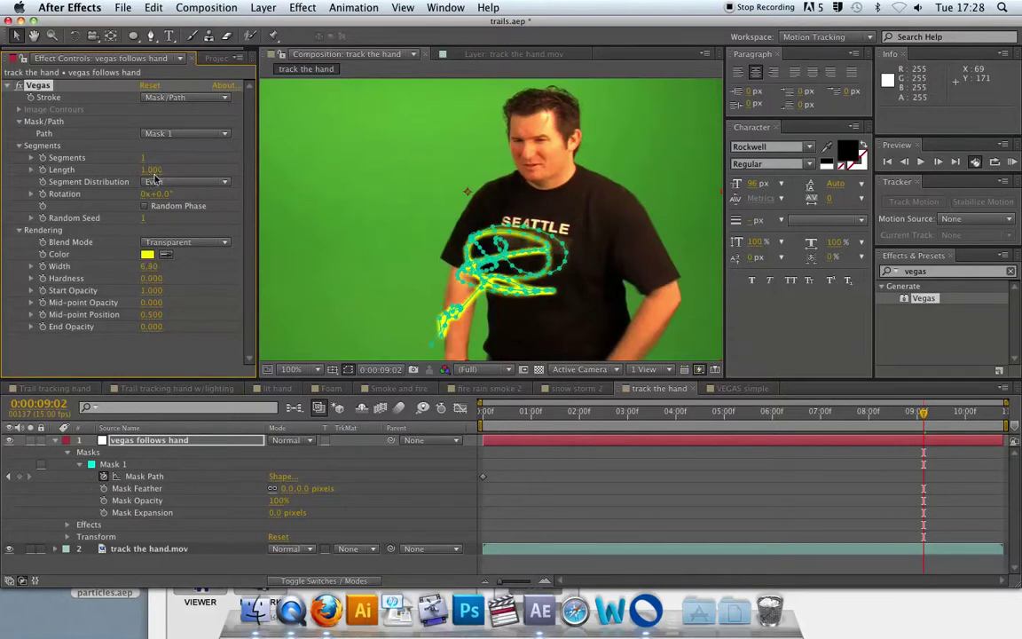
{"action": "left_click_drag", "start_coordinate": [151, 174], "coordinate": [94, 172]}
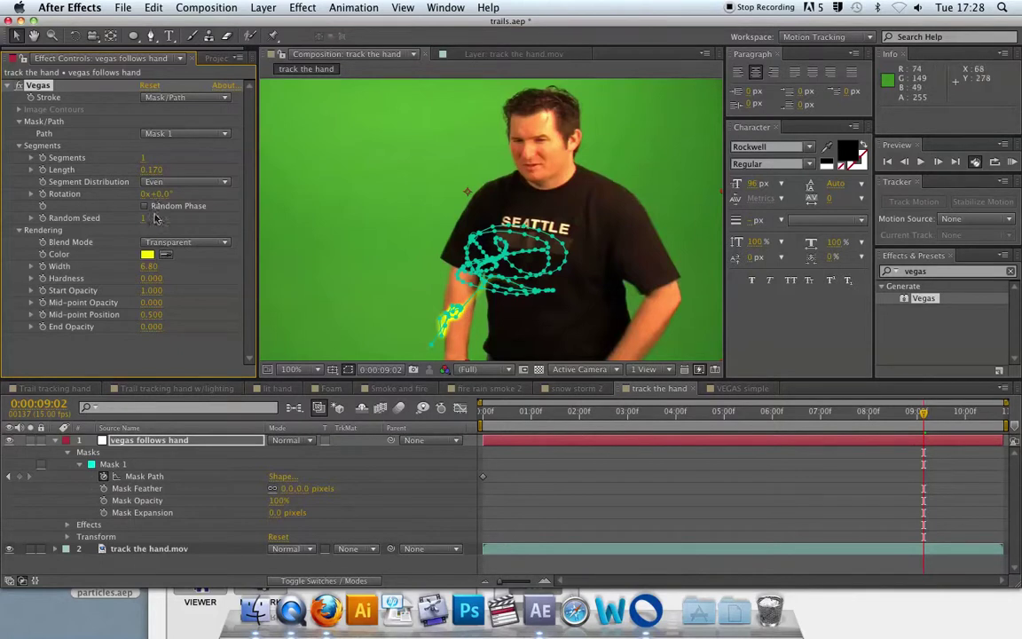
- At the first frame, set the Vegas rotation to -1x-1.0° and start keyframing it
{"action": "left_click_drag", "start_coordinate": [160, 200], "coordinate": [4, 202]}
{"action": "mouse_move", "coordinate": [167, 203]}
{"action": "left_mouse_down"}
{"action": "mouse_move", "coordinate": [94, 193]}
{"action": "mouse_move", "coordinate": [162, 194]}
{"action": "left_mouse_up"}
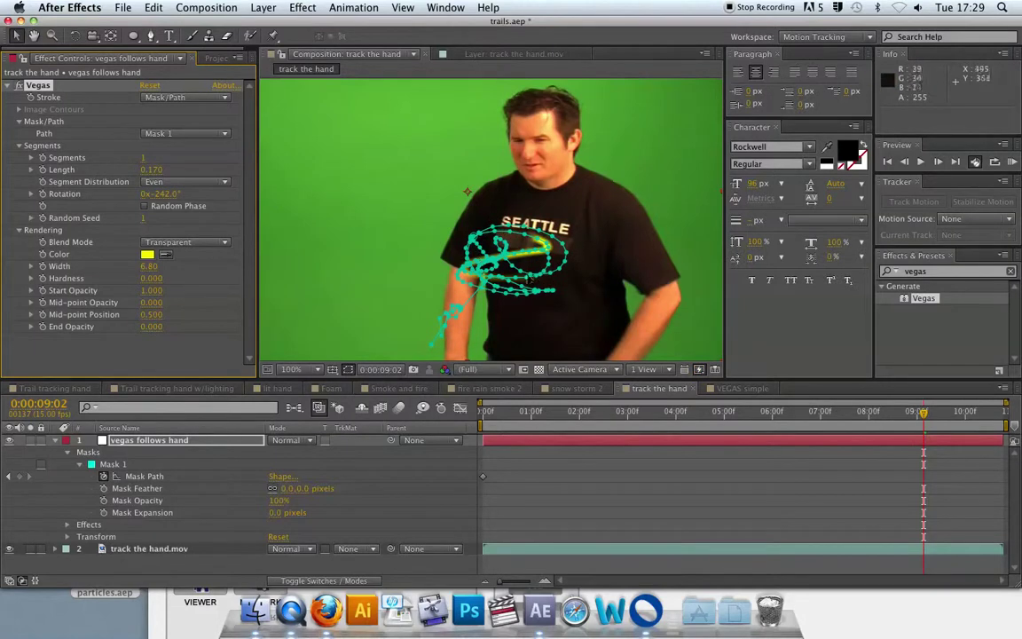
{"action": "left_click_drag", "start_coordinate": [583, 419], "coordinate": [480, 415]}
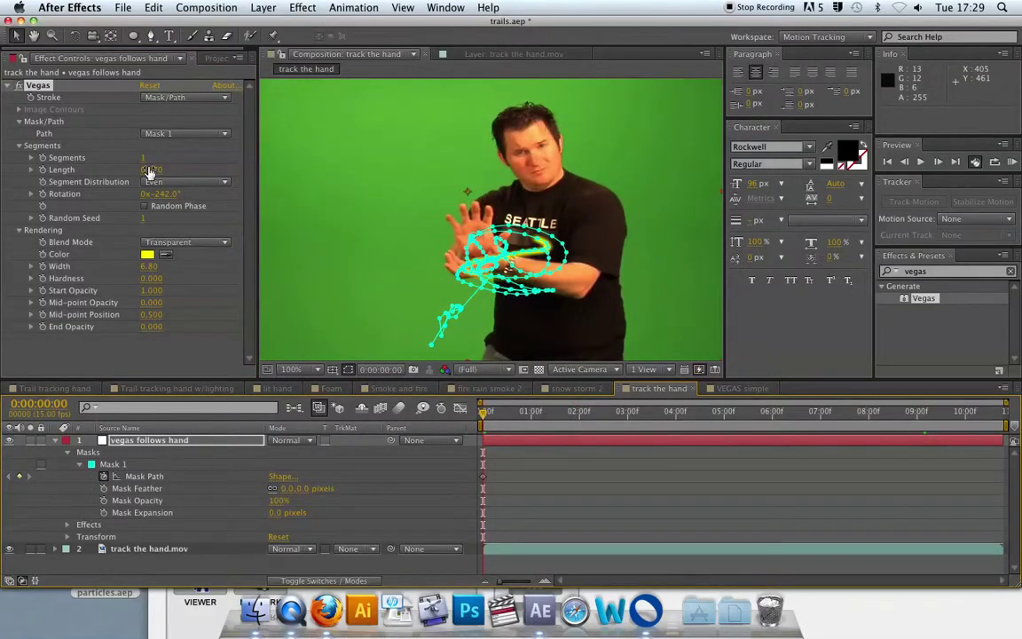
{"action": "left_click_drag", "start_coordinate": [166, 200], "coordinate": [65, 182]}
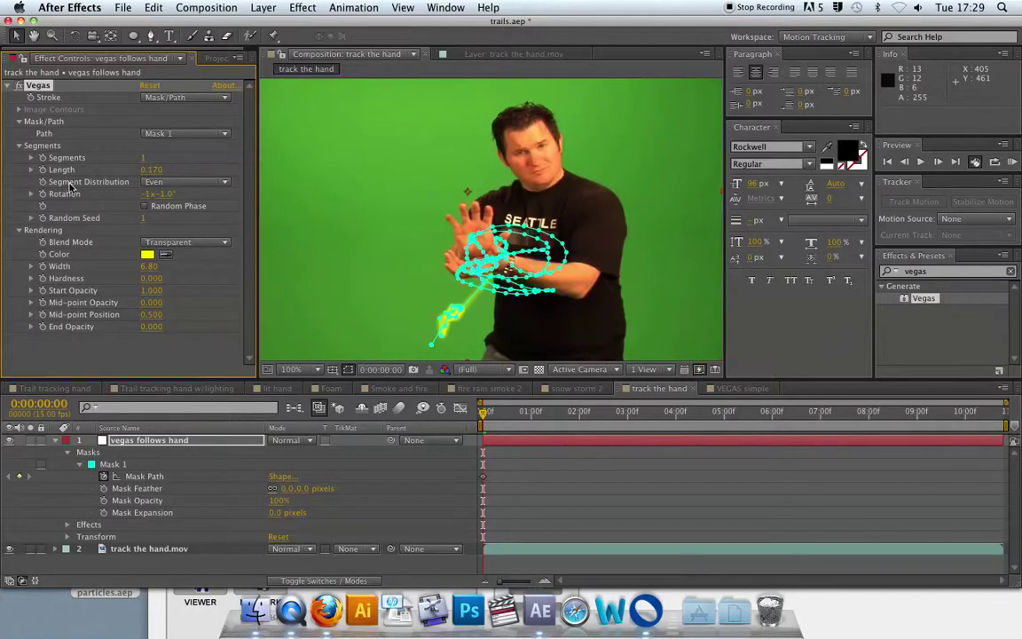
{"action": "left_click", "coordinate": [42, 195]}
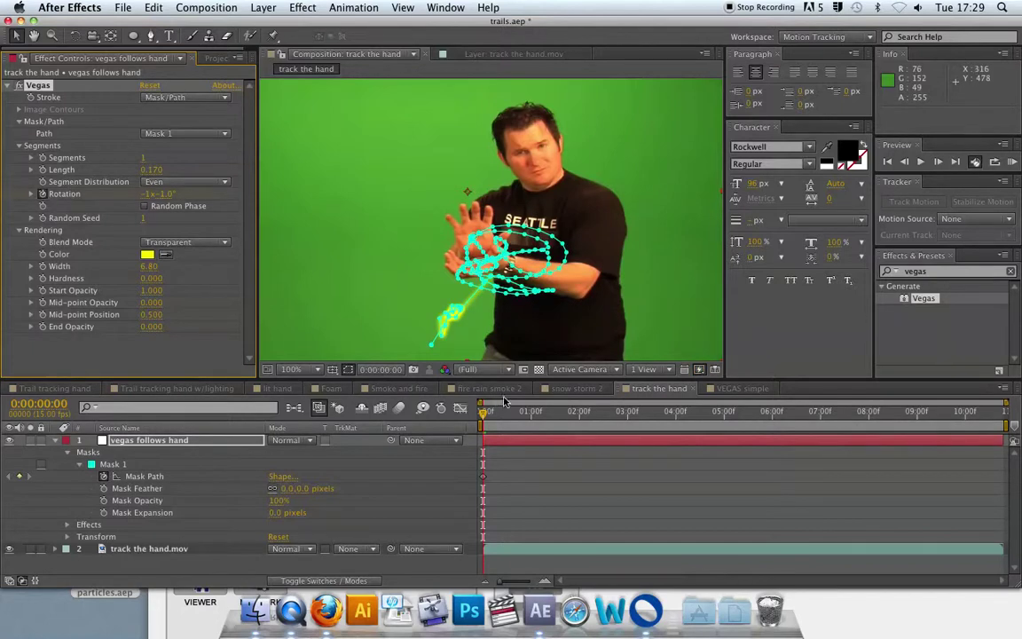
- Keyframe the Vegas rotation at -1x-10.0° at 0:00:00:09 and -1x-19.0° at 0:00:01:04 so the trail follows the hand, and advance to 0:00:01:13
{"action": "left_click_drag", "start_coordinate": [491, 412], "coordinate": [517, 418]}
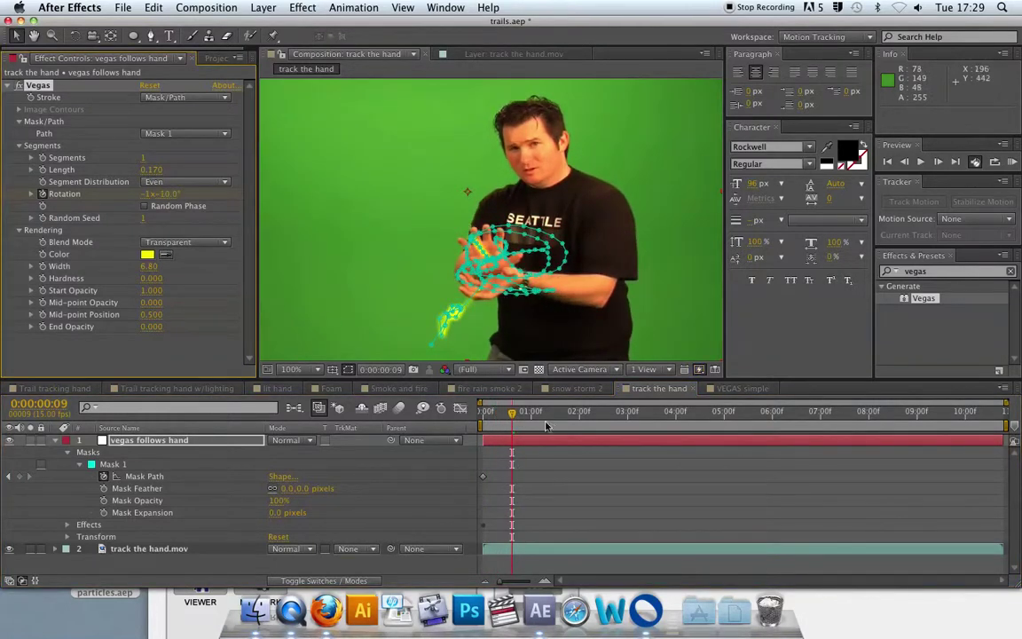
{"action": "key", "text": "shift+Page_Down"}
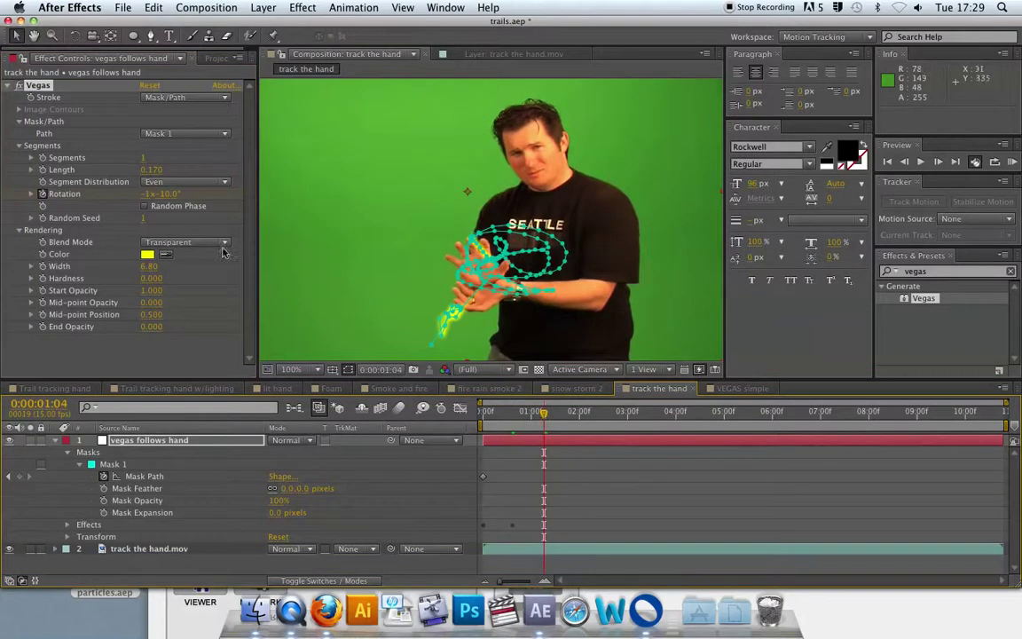
{"action": "left_click_drag", "start_coordinate": [164, 193], "coordinate": [153, 193]}
{"action": "key", "text": "period"}
{"action": "key", "text": "period"}
{"action": "key", "text": "period"}
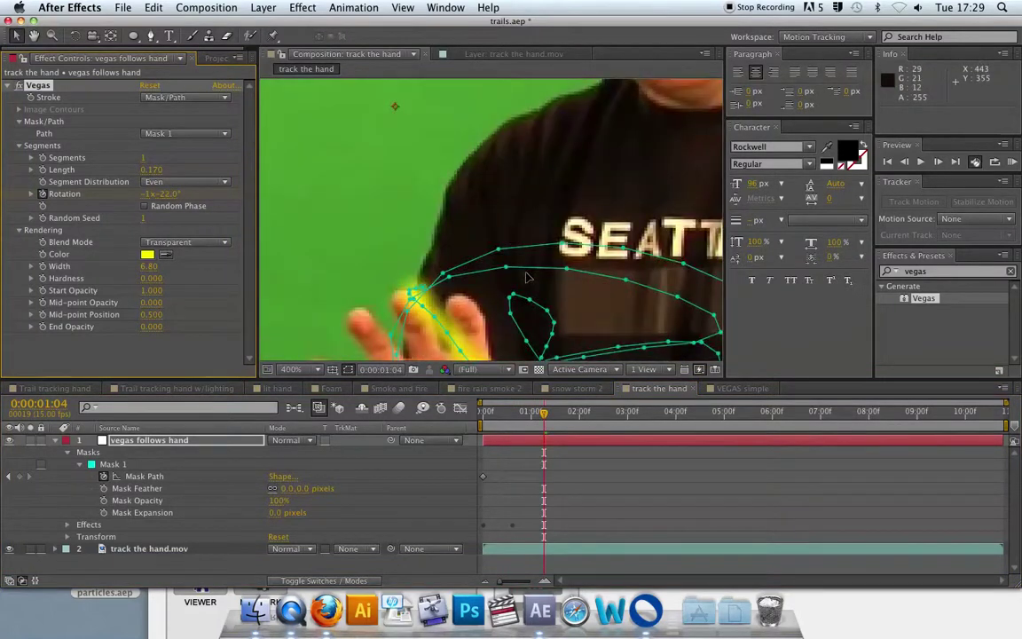
{"action": "key", "text": "comma"}
{"action": "key", "text": "comma"}
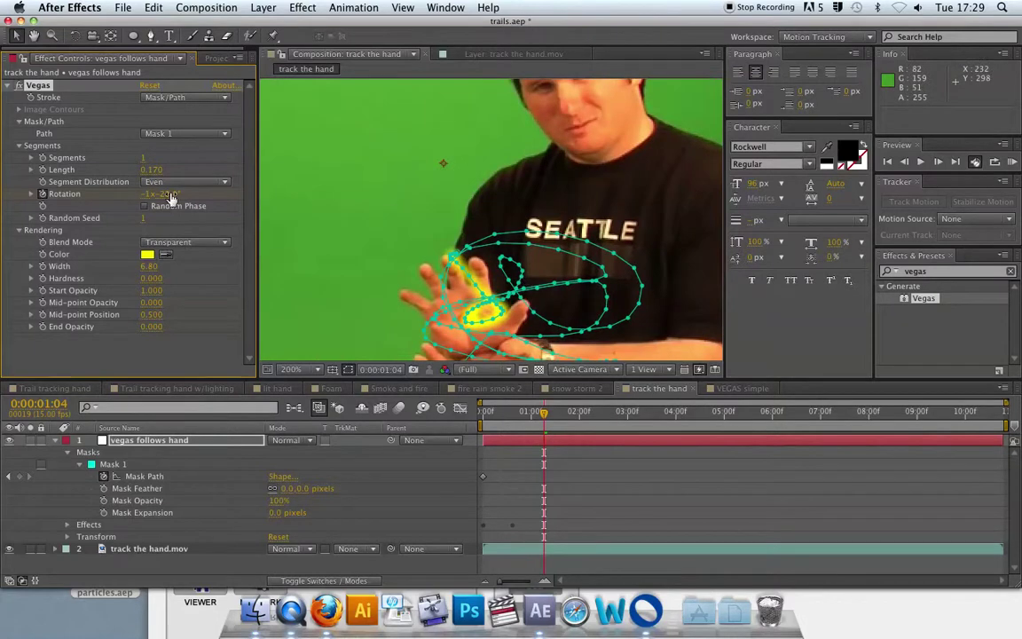
{"action": "left_click_drag", "start_coordinate": [169, 194], "coordinate": [174, 194]}
{"action": "key", "text": "k"}
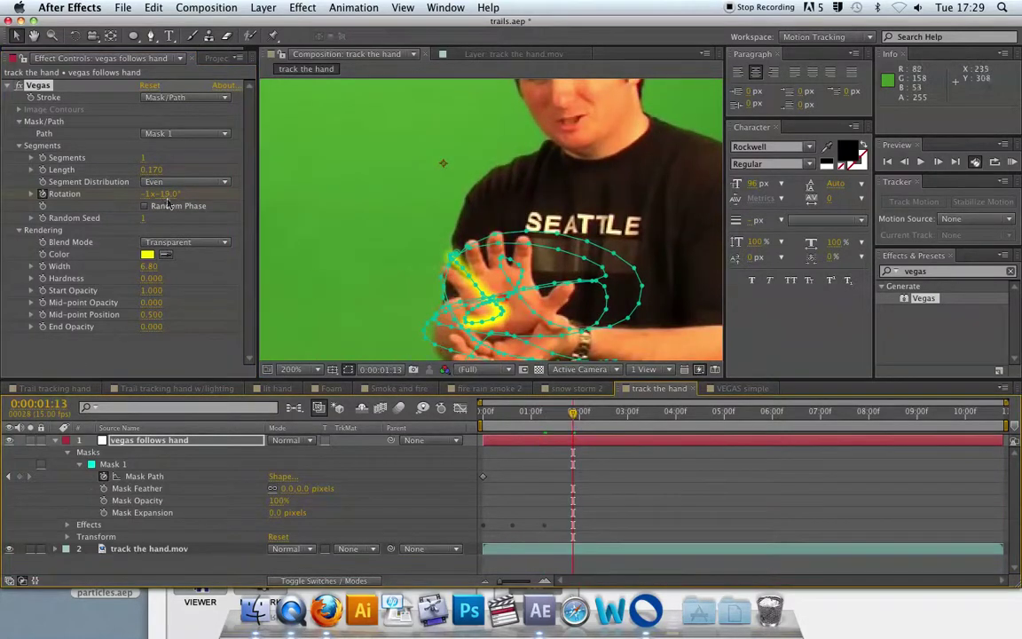
- Keyframe the Vegas rotation at -1x-26.0° at 0:00:01:13 and -1x-39.0° at 0:00:02:10, and advance it to the hand at 0:00:03:05
{"action": "left_click_drag", "start_coordinate": [172, 200], "coordinate": [173, 206]}
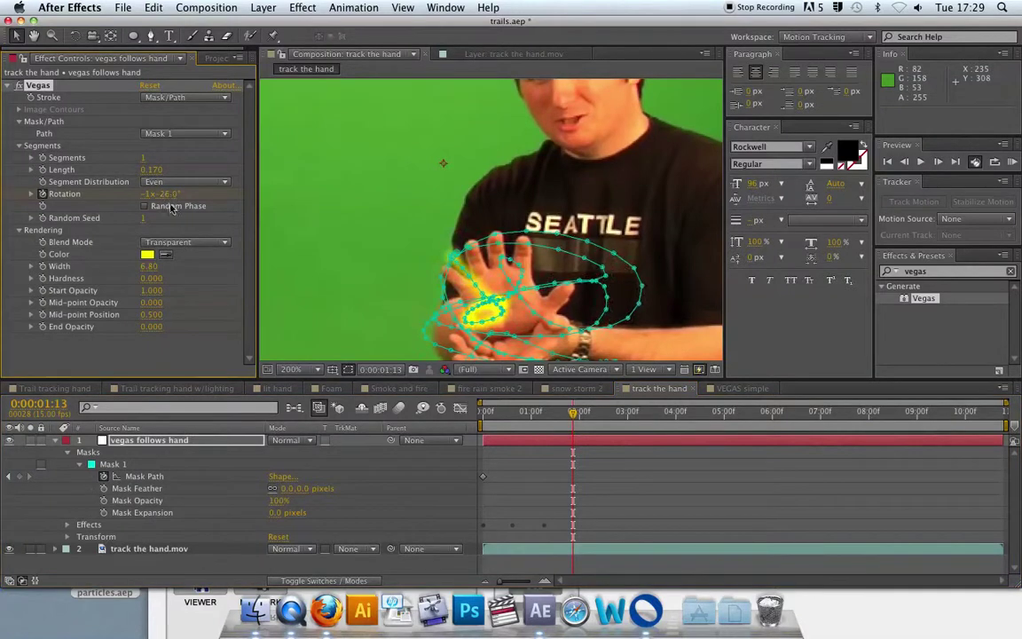
{"action": "key", "text": "k"}
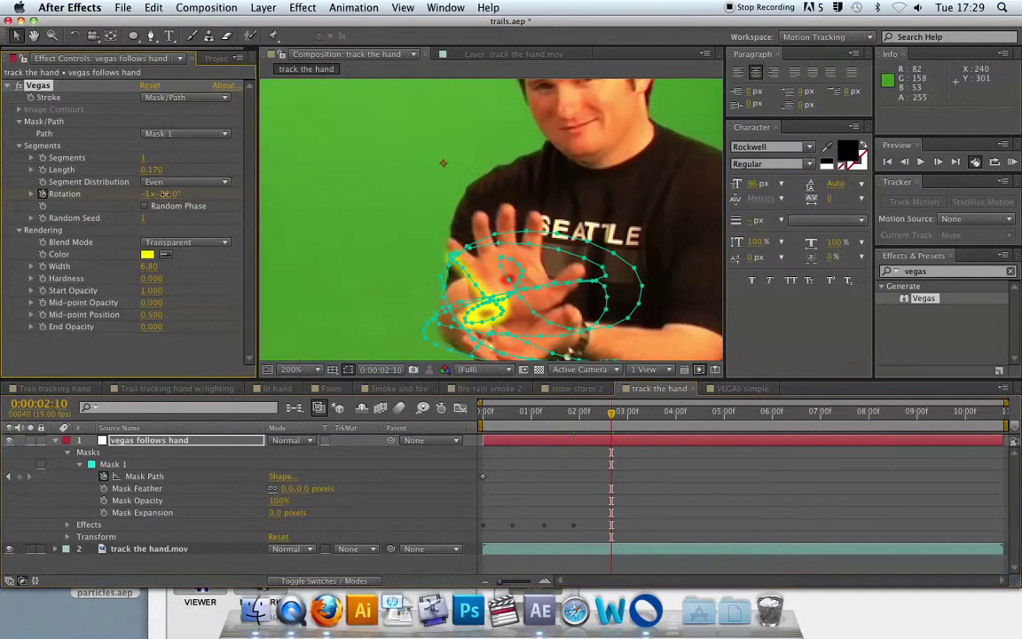
{"action": "left_click_drag", "start_coordinate": [165, 195], "coordinate": [153, 194]}
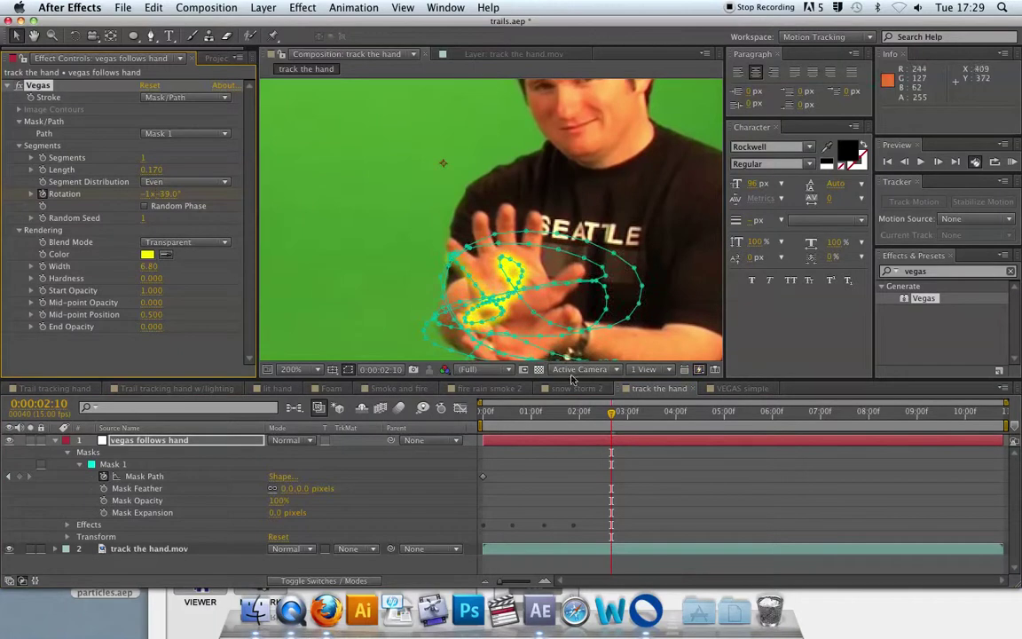
{"action": "left_click", "coordinate": [645, 419]}
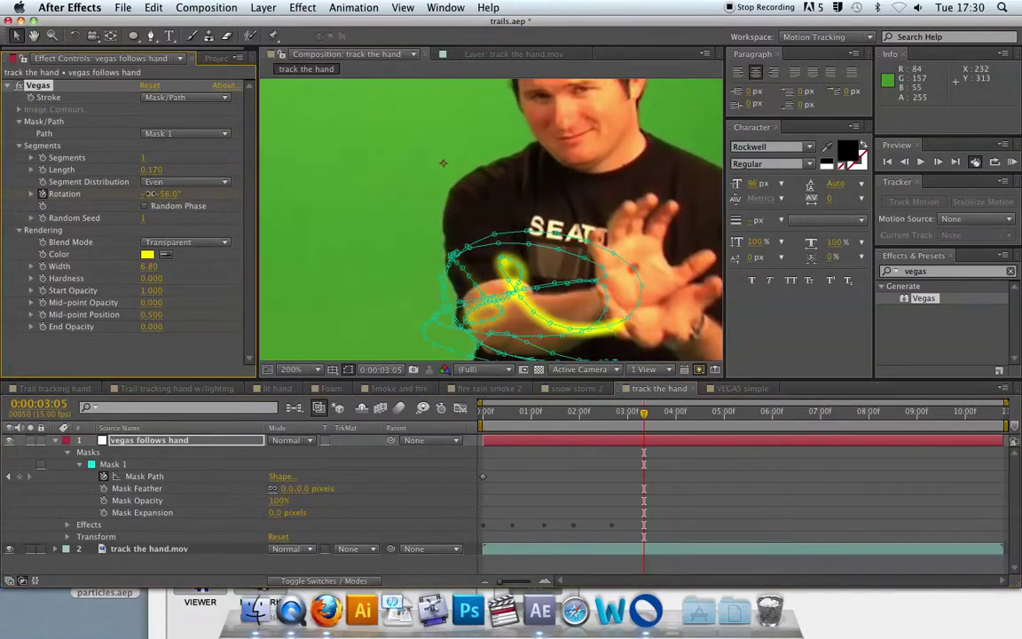
{"action": "left_click_drag", "start_coordinate": [149, 194], "coordinate": [131, 182]}
- Keyframe the Vegas length at 0.000 on the first frame and 0.020 at 0:00:00:06 so the trail starts from nothing
{"action": "left_click_drag", "start_coordinate": [645, 417], "coordinate": [489, 415]}
{"action": "key", "text": "comma"}
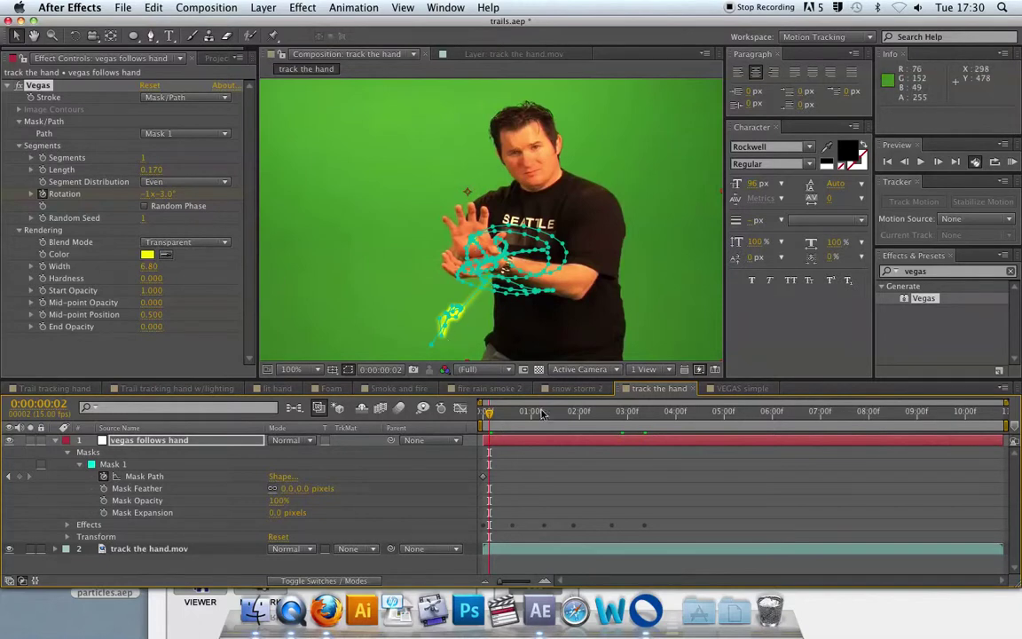
{"action": "left_click_drag", "start_coordinate": [488, 420], "coordinate": [483, 420]}
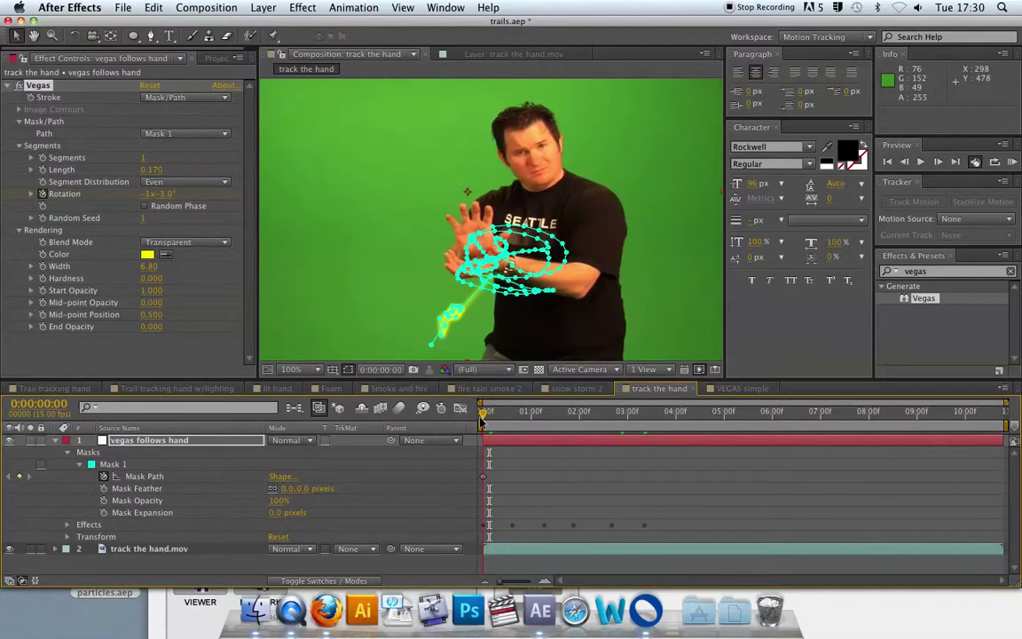
{"action": "left_click", "coordinate": [31, 169]}
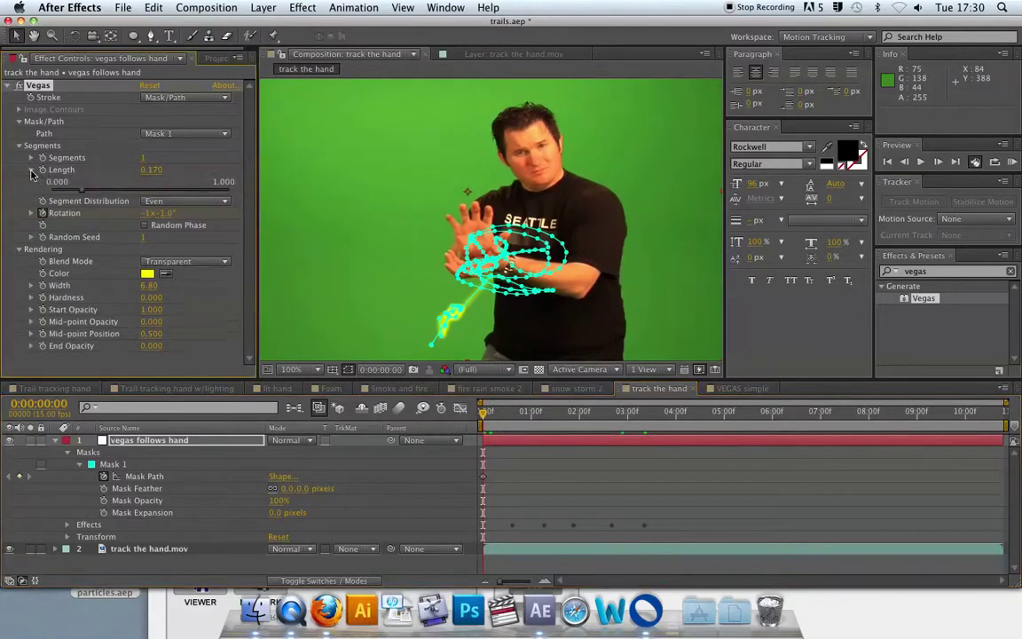
{"action": "left_click", "coordinate": [41, 169]}
{"action": "left_click_drag", "start_coordinate": [151, 169], "coordinate": [142, 169]}
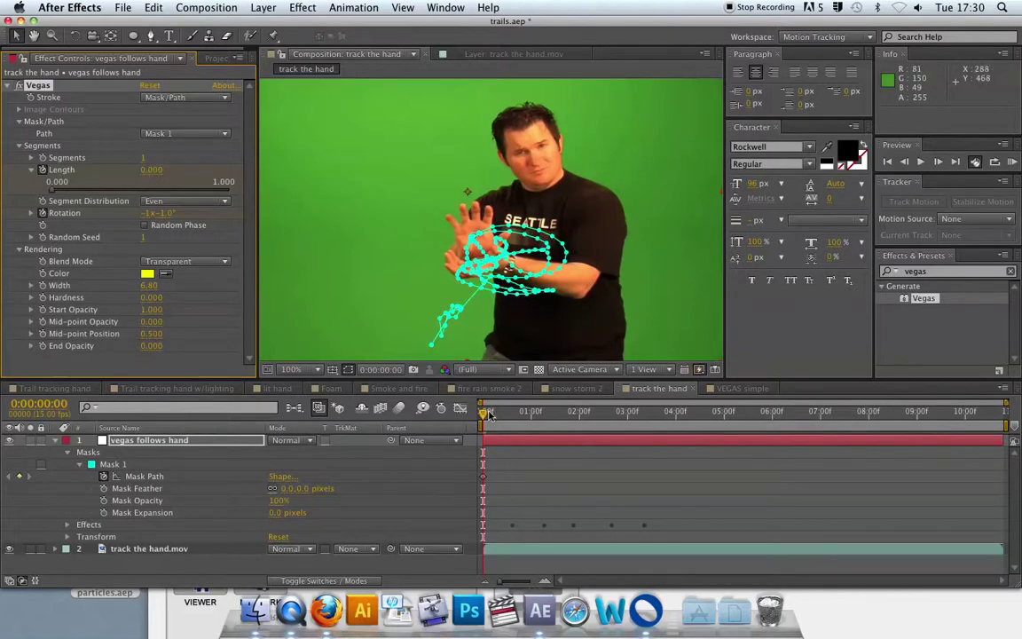
{"action": "left_click_drag", "start_coordinate": [485, 414], "coordinate": [503, 416]}
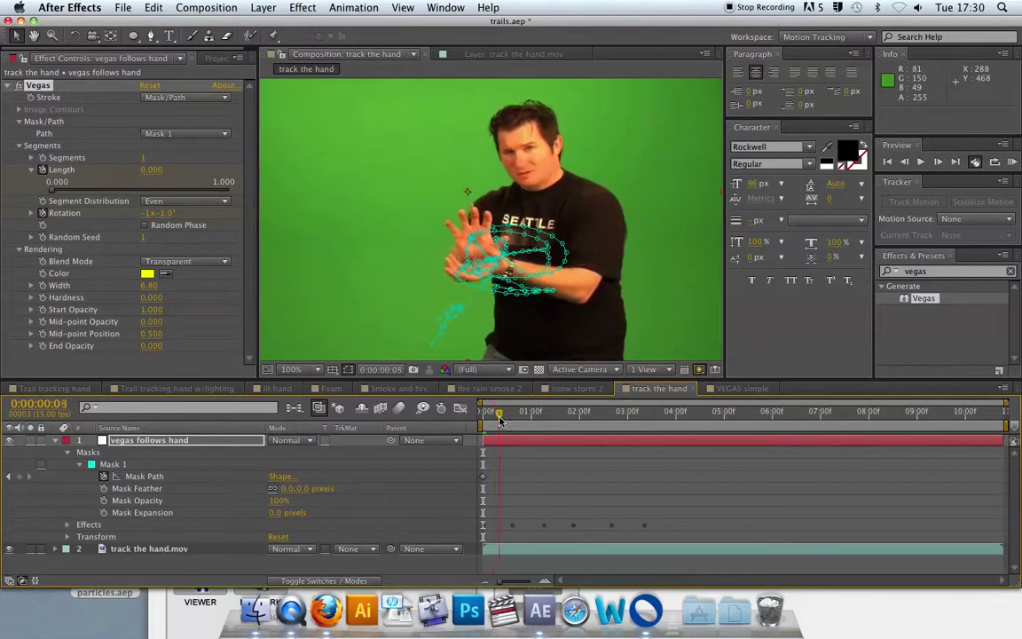
{"action": "left_click_drag", "start_coordinate": [153, 175], "coordinate": [155, 170]}
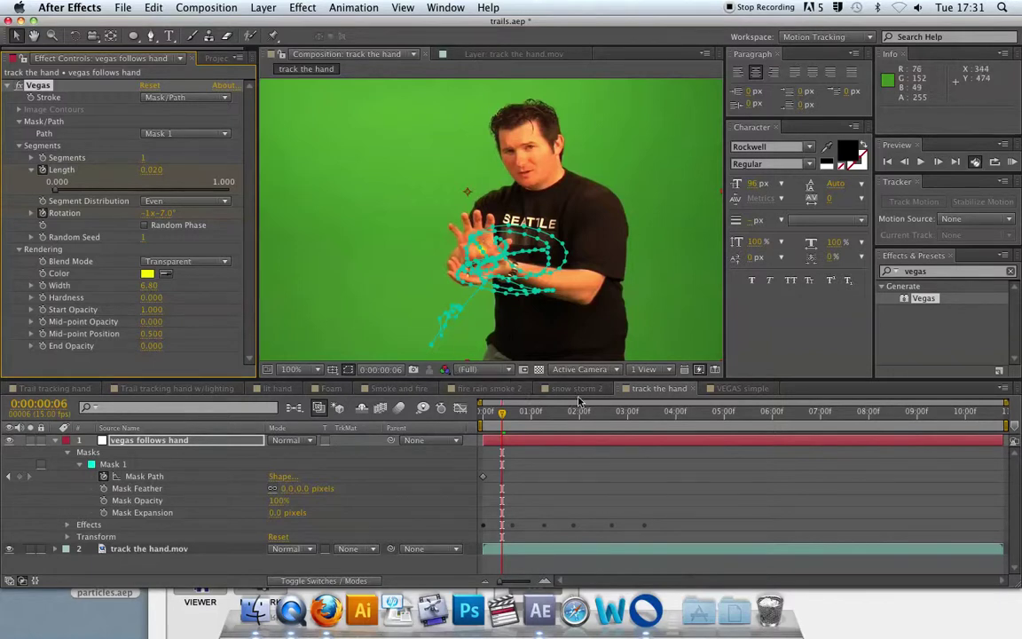
- Open the Trail tracking hand w/lighting composition and examine the glowing trail and particles between 0:00:03:07 and 0:00:04:12
{"action": "left_click", "coordinate": [188, 391]}
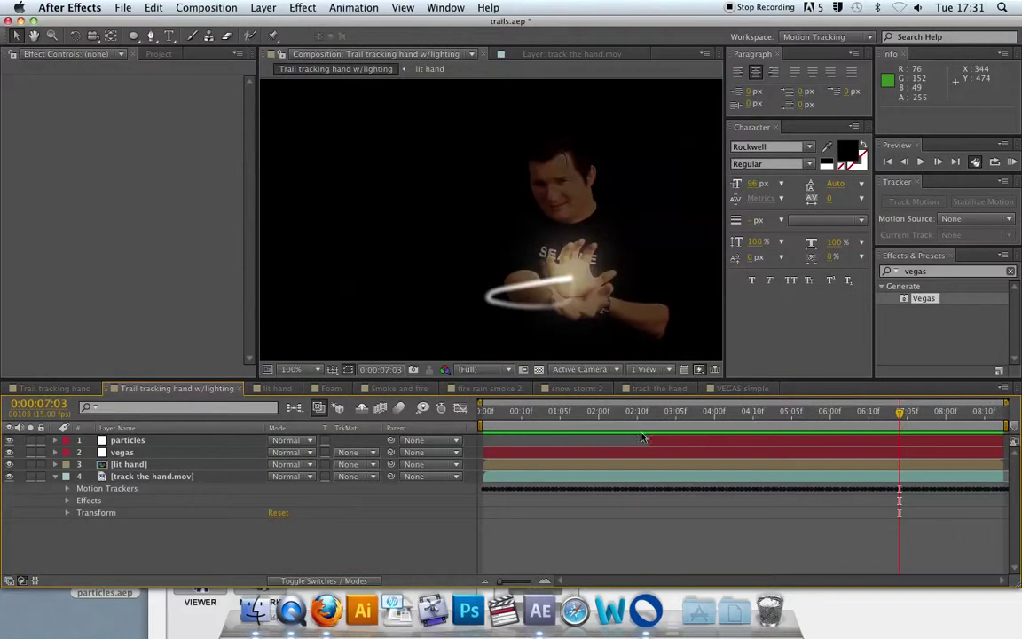
{"action": "left_click_drag", "start_coordinate": [533, 417], "coordinate": [688, 426]}
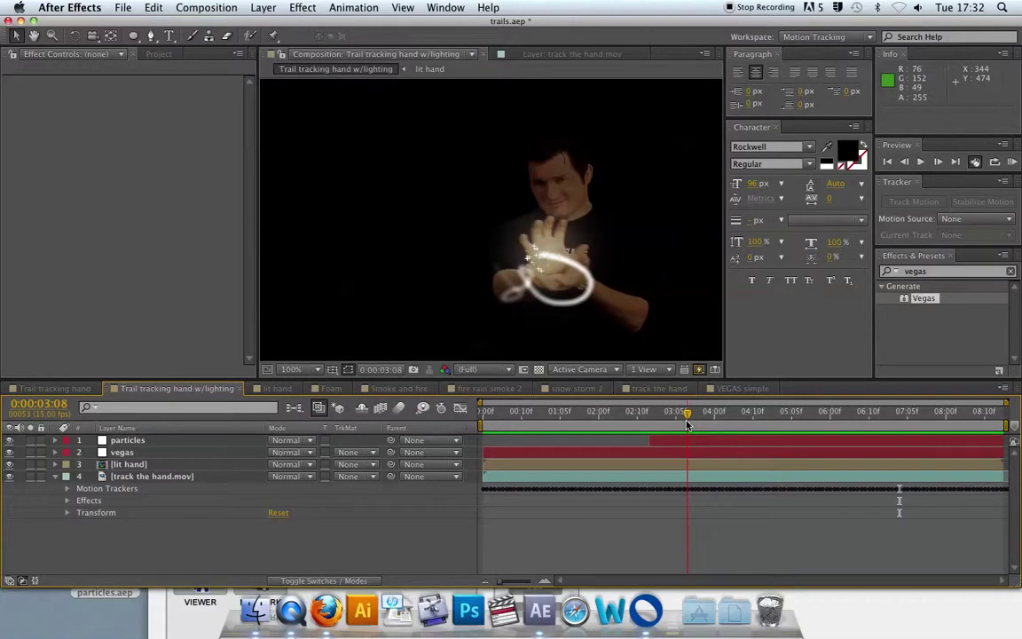
{"action": "mouse_move", "coordinate": [687, 424]}
{"action": "left_mouse_down"}
{"action": "mouse_move", "coordinate": [738, 431]}
{"action": "mouse_move", "coordinate": [675, 427]}
{"action": "mouse_move", "coordinate": [684, 426]}
{"action": "left_mouse_up"}
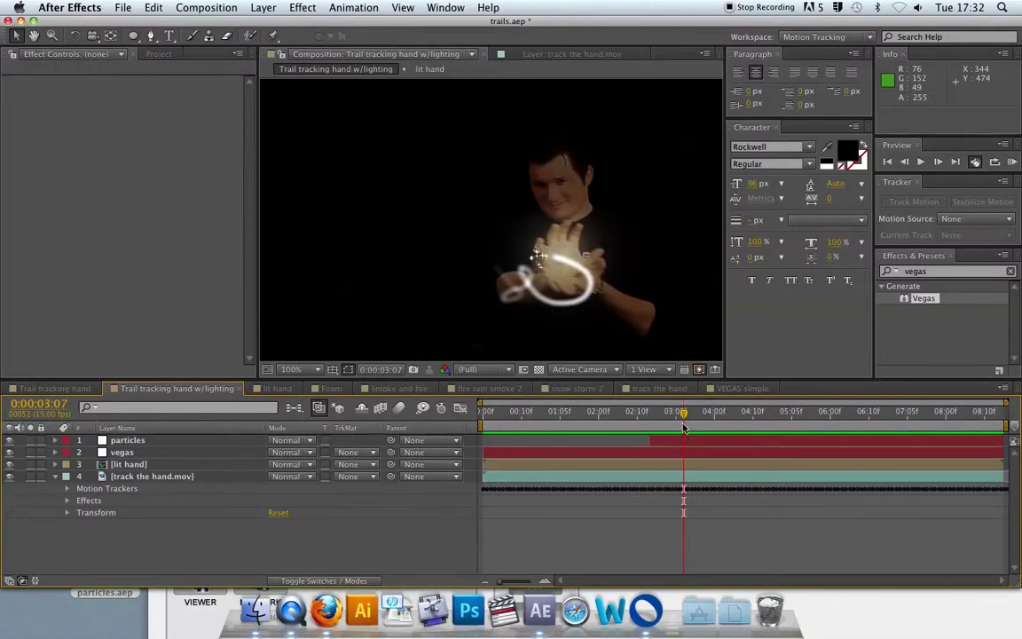
{"action": "left_click_drag", "start_coordinate": [684, 415], "coordinate": [760, 419]}
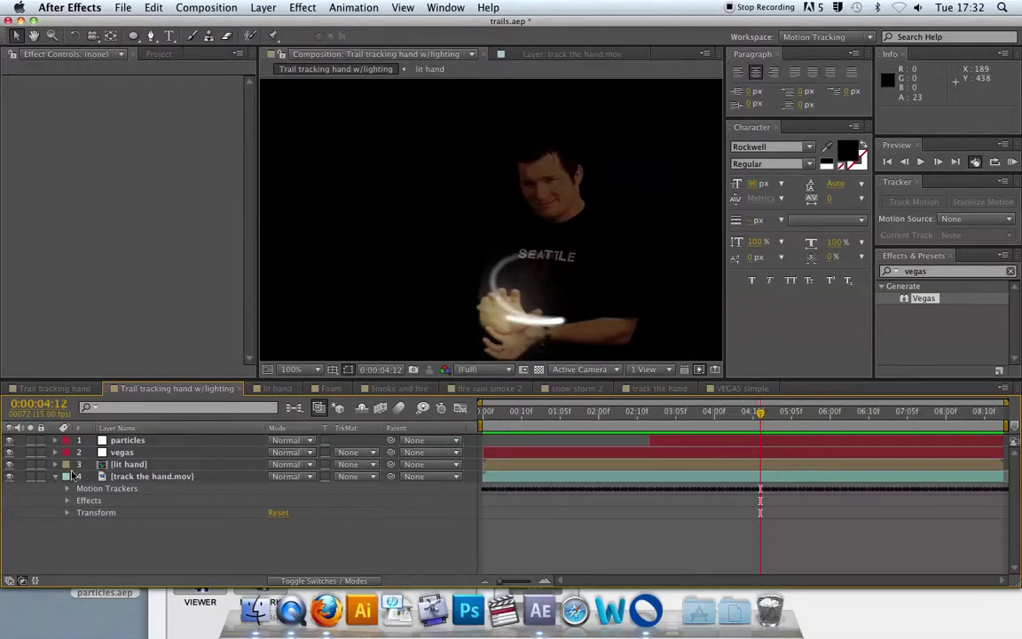
- Inspect the effects on the particles and vegas layers and hide both layers to view the footage and hand lighting alone
{"action": "left_click", "coordinate": [126, 442]}
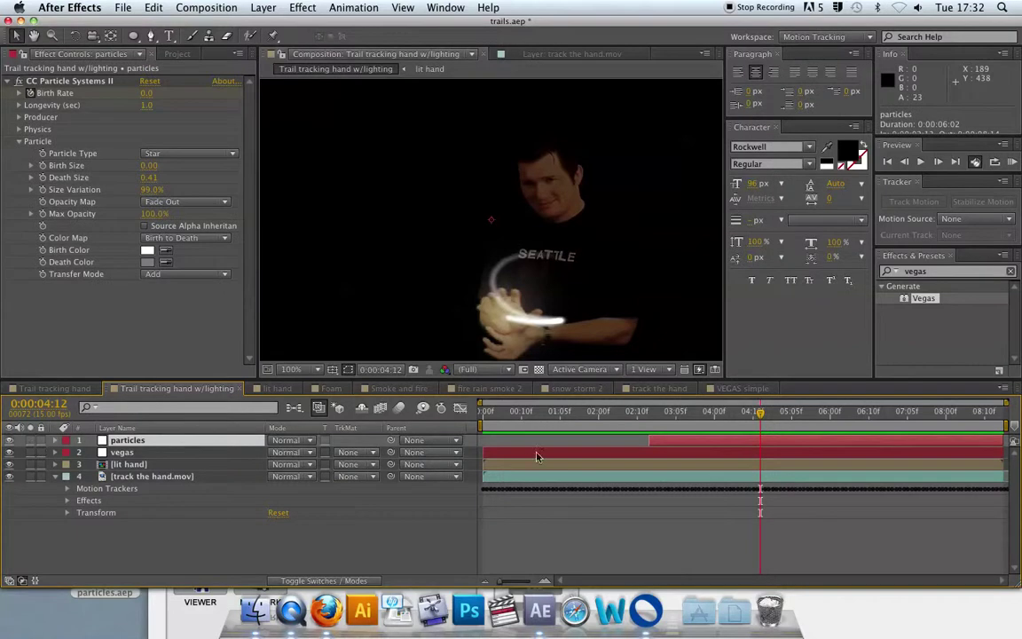
{"action": "left_click_drag", "start_coordinate": [777, 411], "coordinate": [710, 412]}
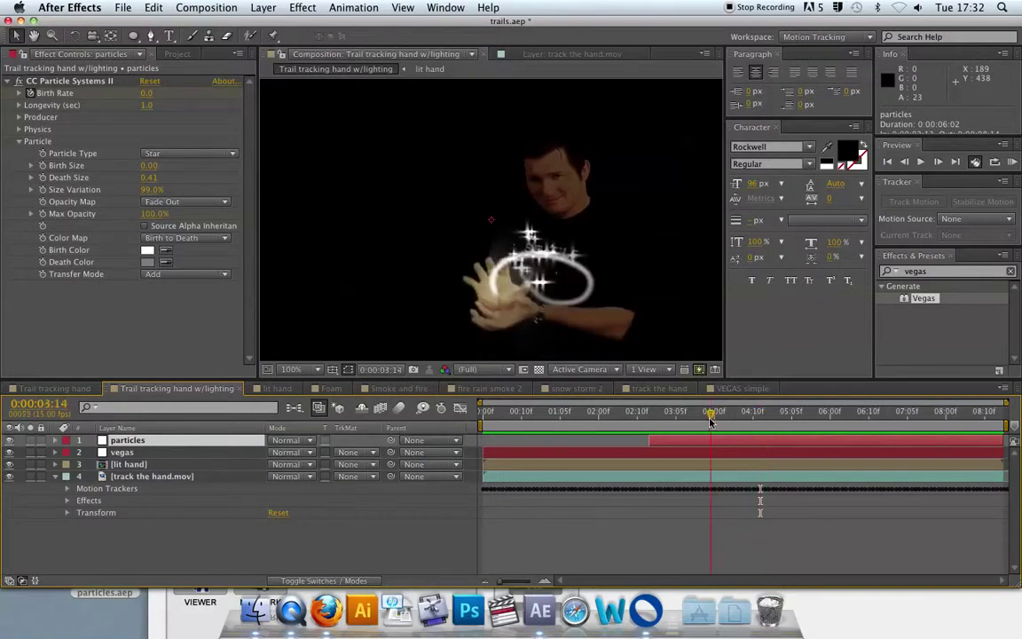
{"action": "left_click", "coordinate": [10, 440]}
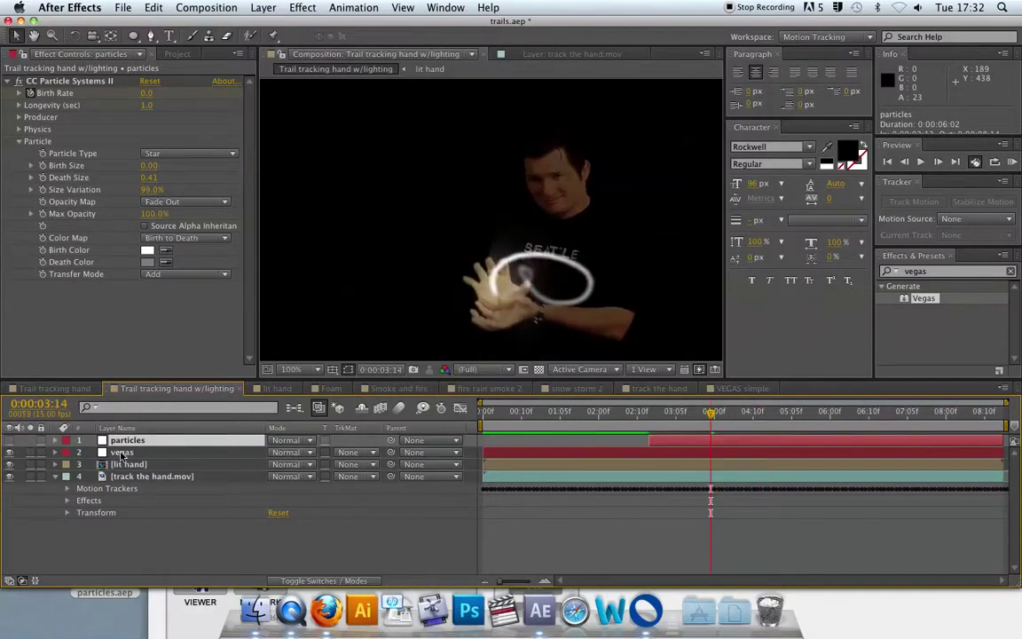
{"action": "left_click", "coordinate": [122, 453]}
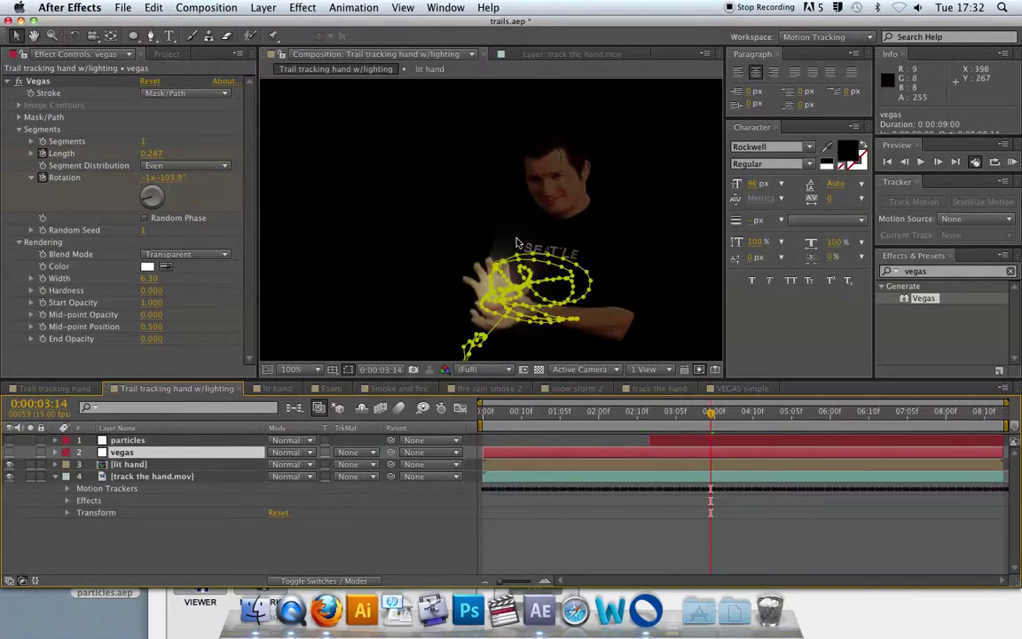
{"action": "key", "text": "comma"}
{"action": "left_click", "coordinate": [524, 427]}
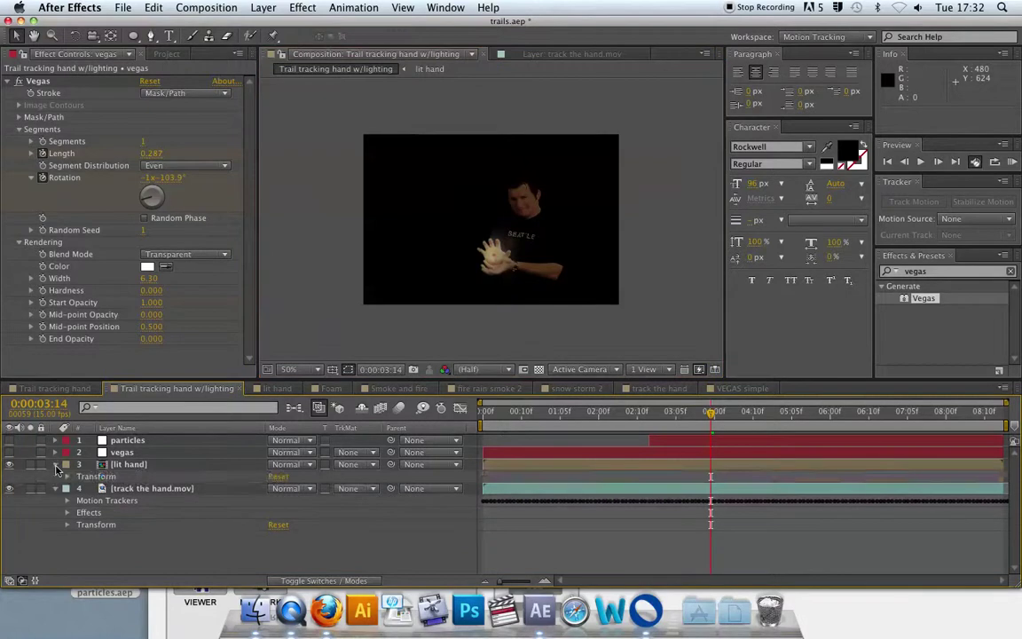
- Inspect the footage's darkening effects, and in the lit hand composition examine how the Masking lighting mask follows the hand over the keyed footage
{"action": "left_click", "coordinate": [107, 478]}
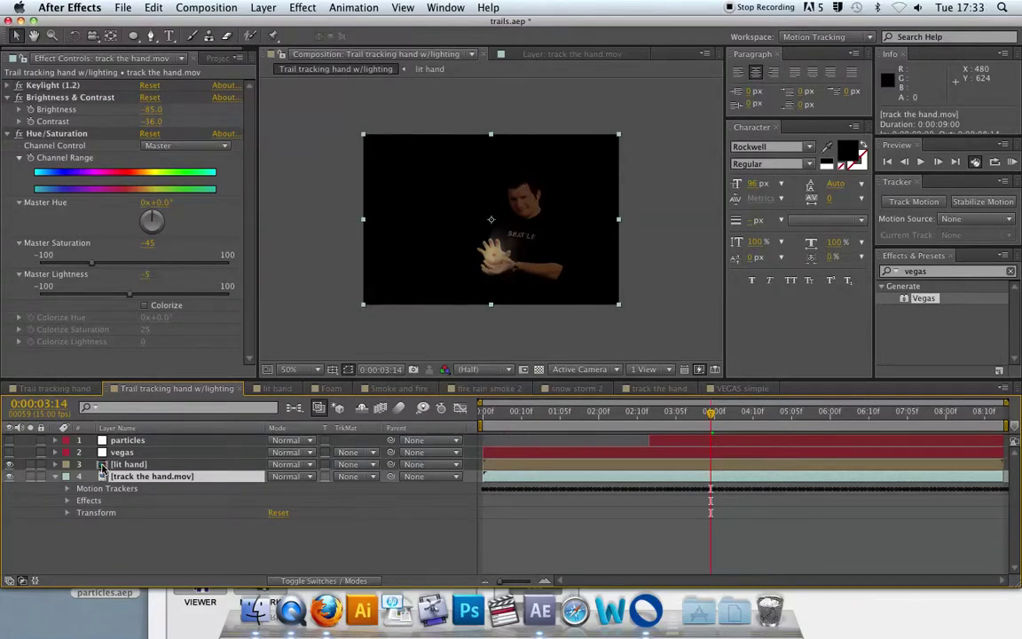
{"action": "double_click", "coordinate": [103, 466]}
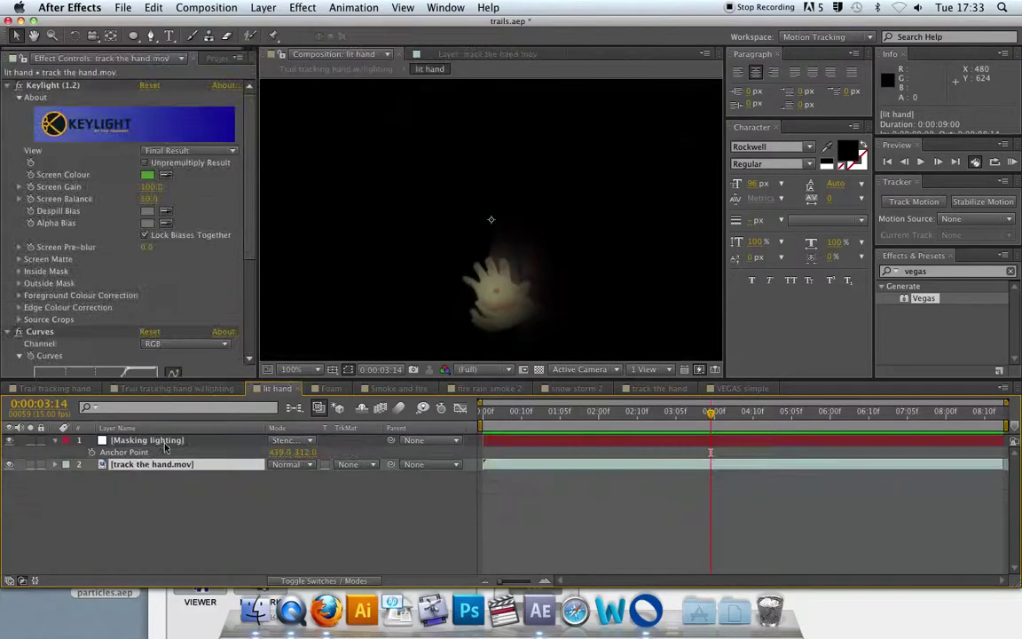
{"action": "left_click", "coordinate": [117, 443]}
{"action": "left_click", "coordinate": [237, 484]}
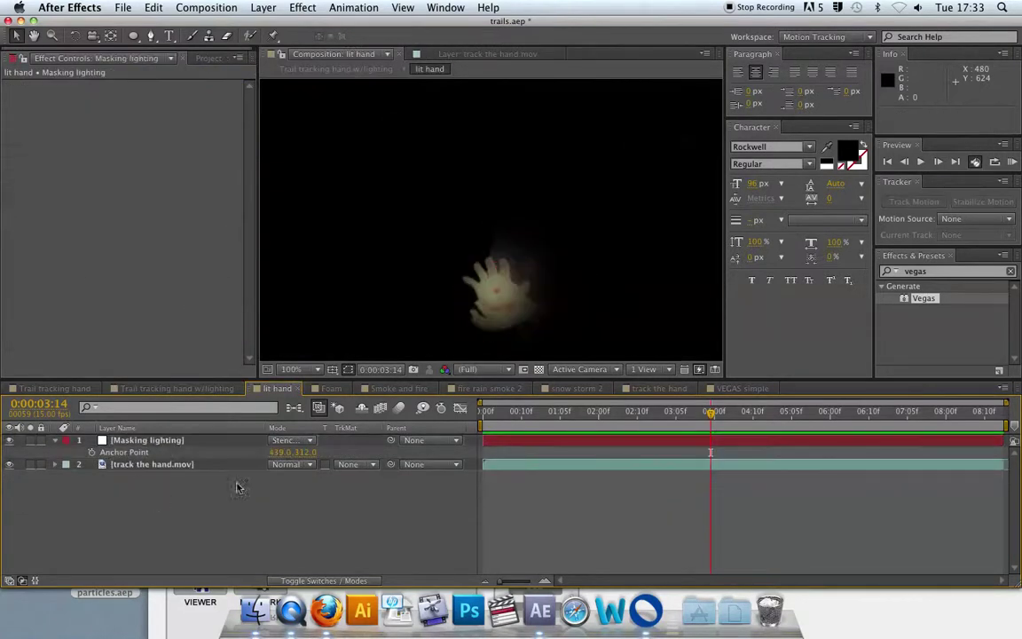
{"action": "left_click", "coordinate": [103, 444]}
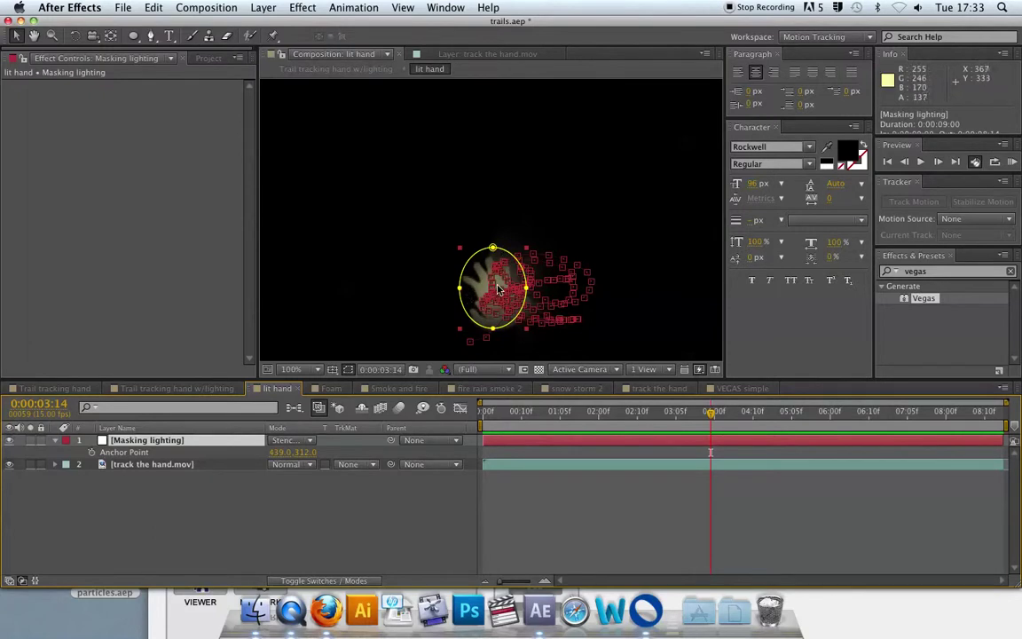
{"action": "left_click_drag", "start_coordinate": [516, 412], "coordinate": [695, 411]}
{"action": "left_click", "coordinate": [174, 470]}
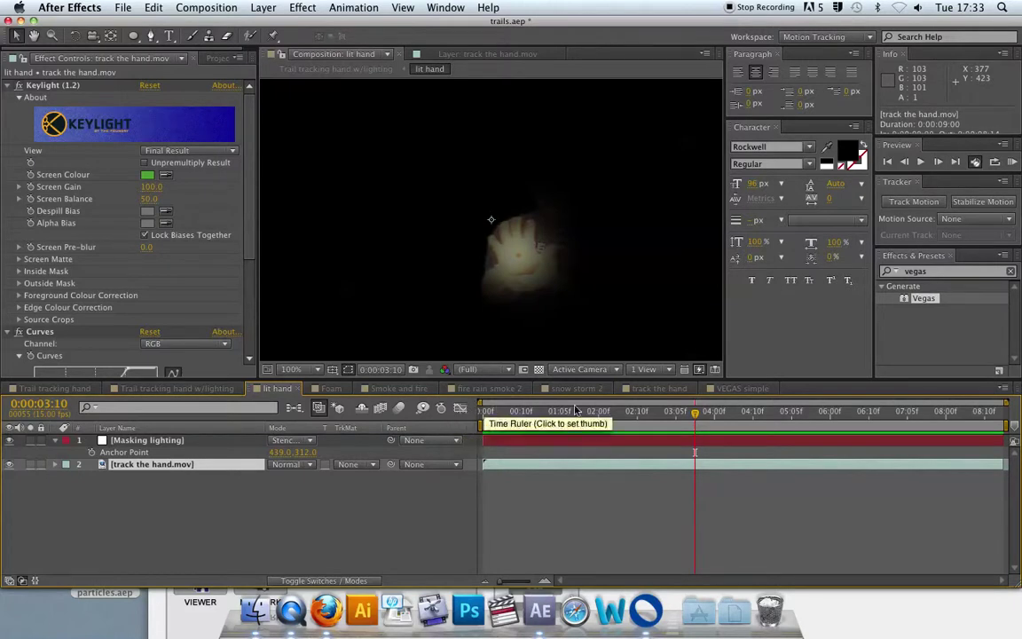
{"action": "left_click", "coordinate": [156, 441]}
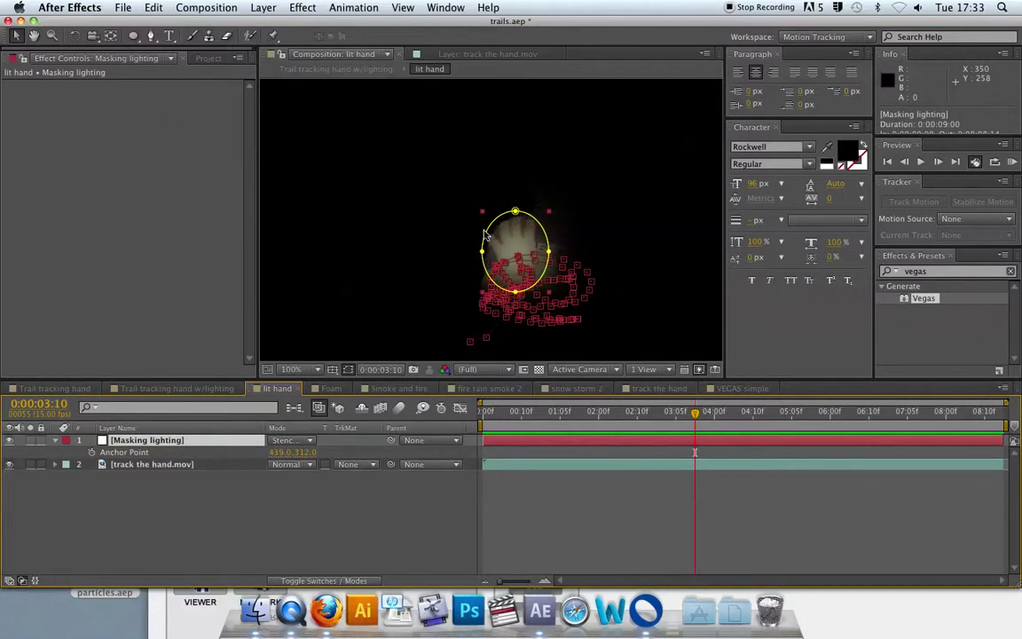
{"action": "left_click_drag", "start_coordinate": [695, 412], "coordinate": [733, 390]}
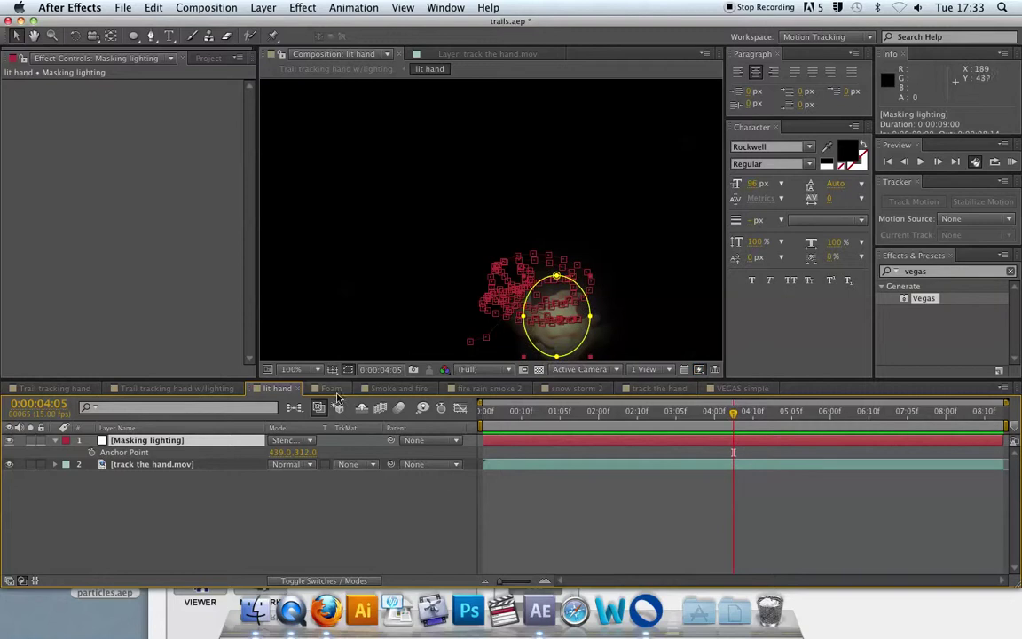
- Return to the Trail tracking hand w/lighting composition and toggle the lit hand layer's visibility to compare the shot with and without hand lighting
{"action": "left_click", "coordinate": [175, 388]}
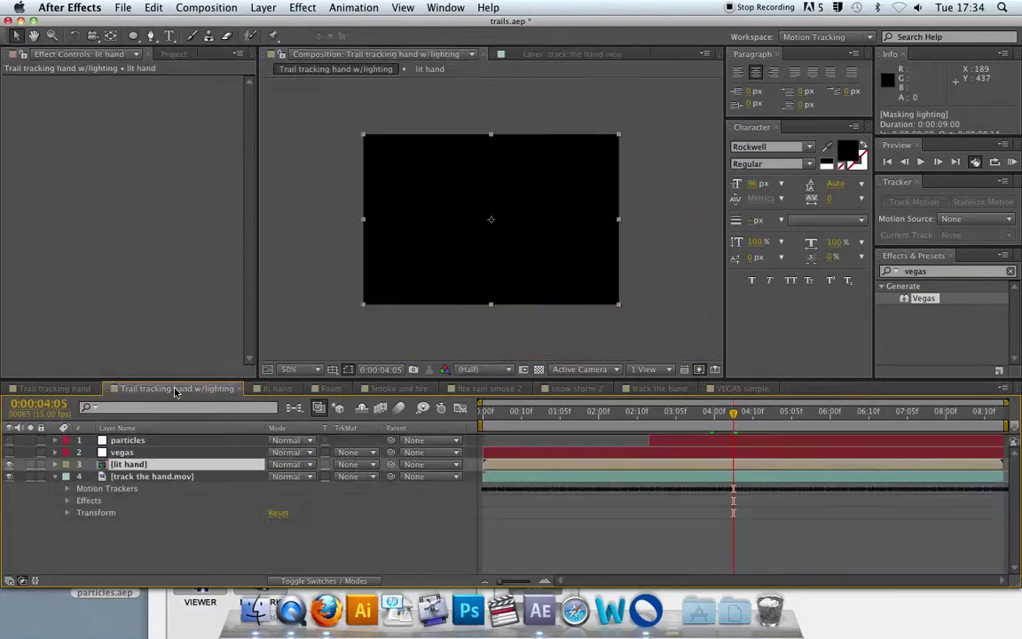
{"action": "left_click", "coordinate": [10, 464]}
{"action": "left_click", "coordinate": [10, 464]}
{"action": "left_click", "coordinate": [10, 464]}
{"action": "left_click", "coordinate": [10, 465]}
{"action": "left_click", "coordinate": [10, 464]}
{"action": "left_click", "coordinate": [9, 464]}
{"action": "left_click", "coordinate": [10, 464]}
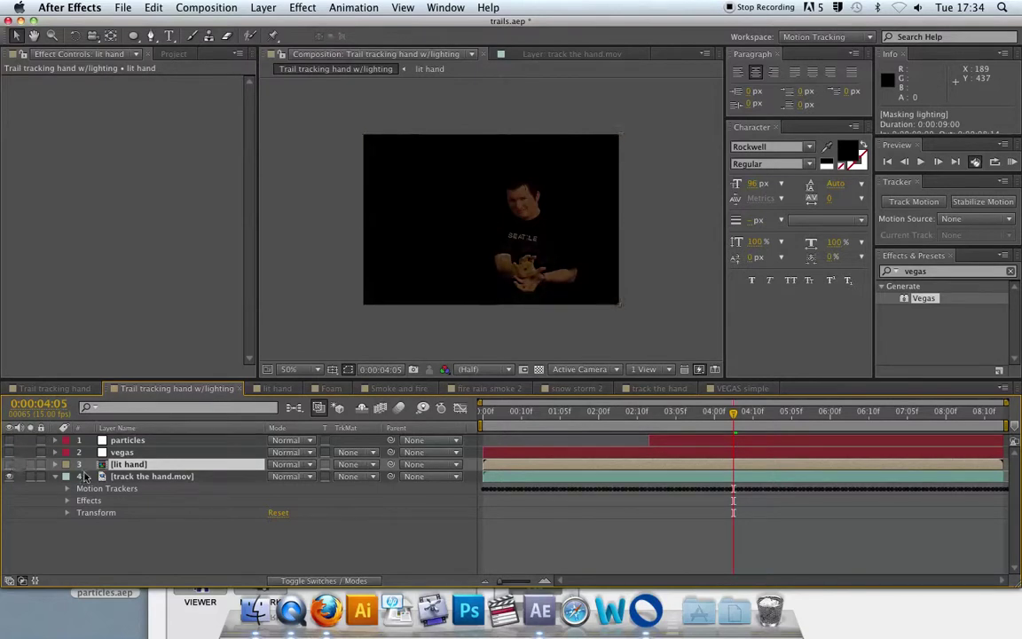
{"action": "left_click", "coordinate": [10, 464]}
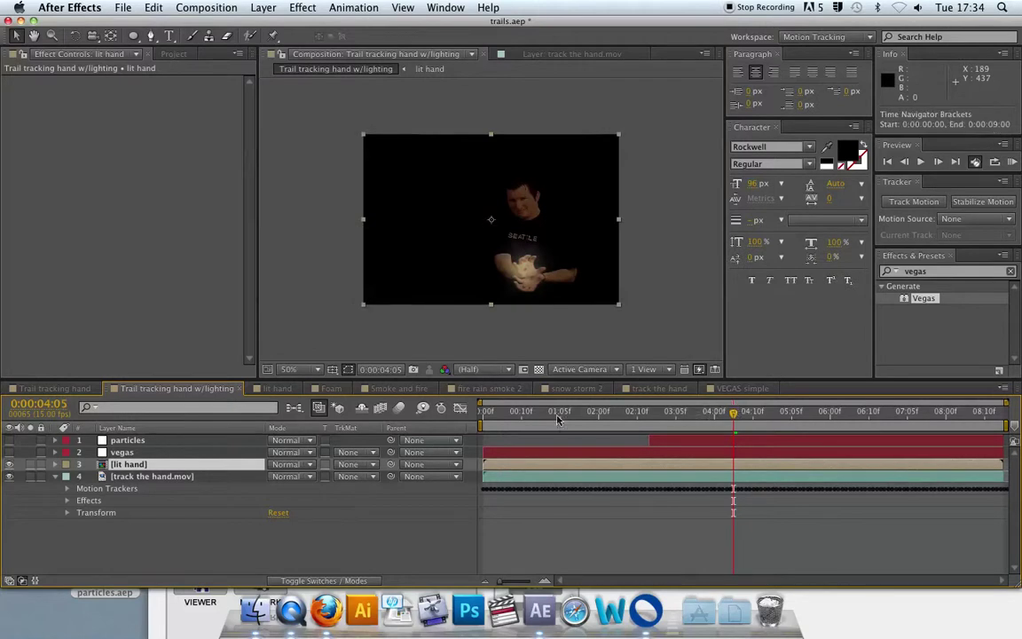
- Show the vegas and particles layers again and scrub through the timeline to review the combined light trail
{"action": "left_click_drag", "start_coordinate": [10, 451], "coordinate": [10, 439]}
{"action": "left_click_drag", "start_coordinate": [735, 413], "coordinate": [636, 414]}
{"action": "left_click_drag", "start_coordinate": [643, 414], "coordinate": [888, 417]}
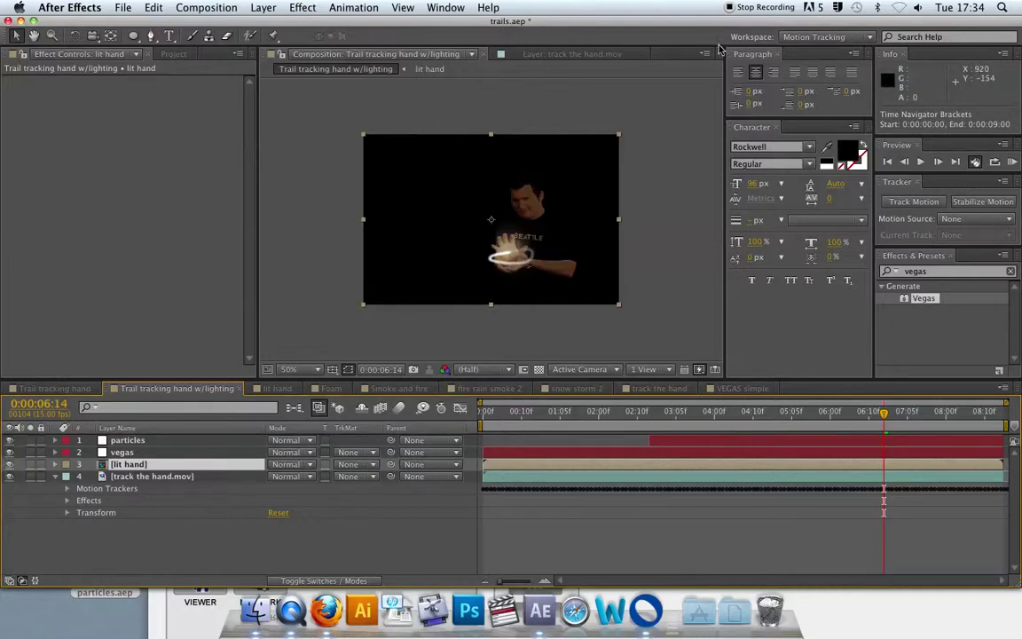
{"action": "mouse_move", "coordinate": [550, 416]}
{"action": "left_mouse_down"}
{"action": "mouse_move", "coordinate": [541, 414]}
{"action": "mouse_move", "coordinate": [673, 414]}
{"action": "mouse_move", "coordinate": [535, 416]}
{"action": "left_mouse_up"}
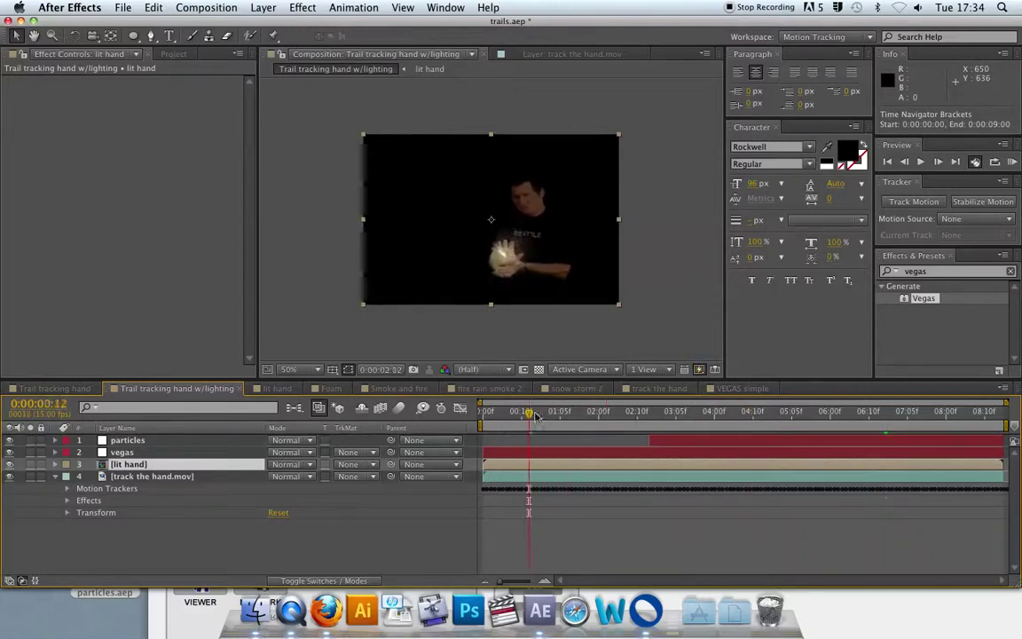